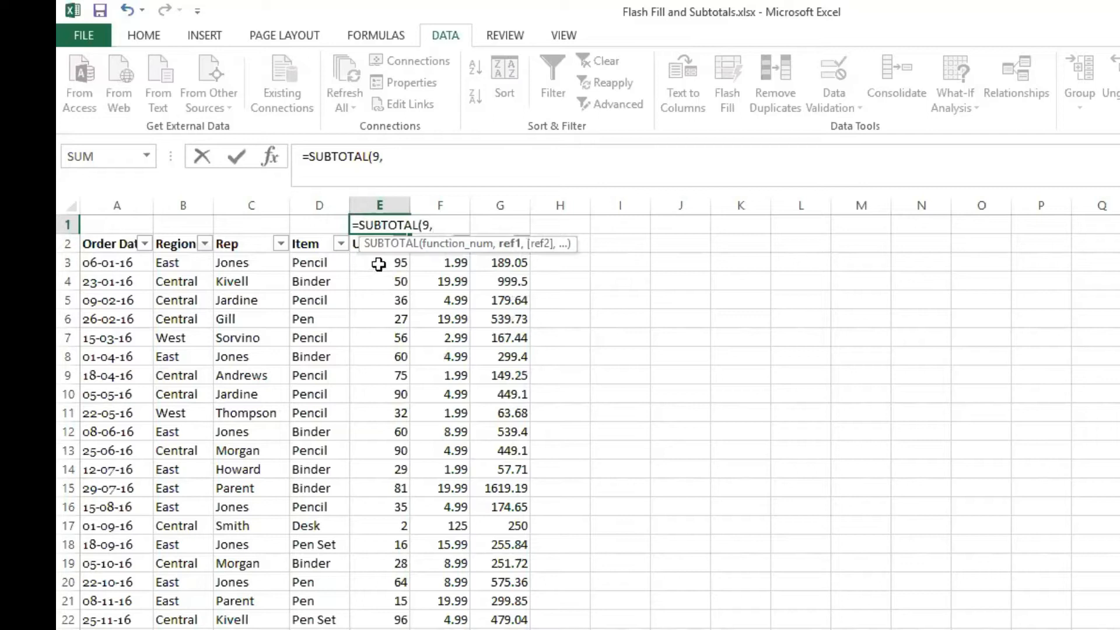
# Step: Complete the SUBTOTAL formula in E1 with function 9 (sum) over the Unit values E3:E45
pyautogui.click(378, 263)
pyautogui.hotkey('ctrl', 'shift', 'Down')
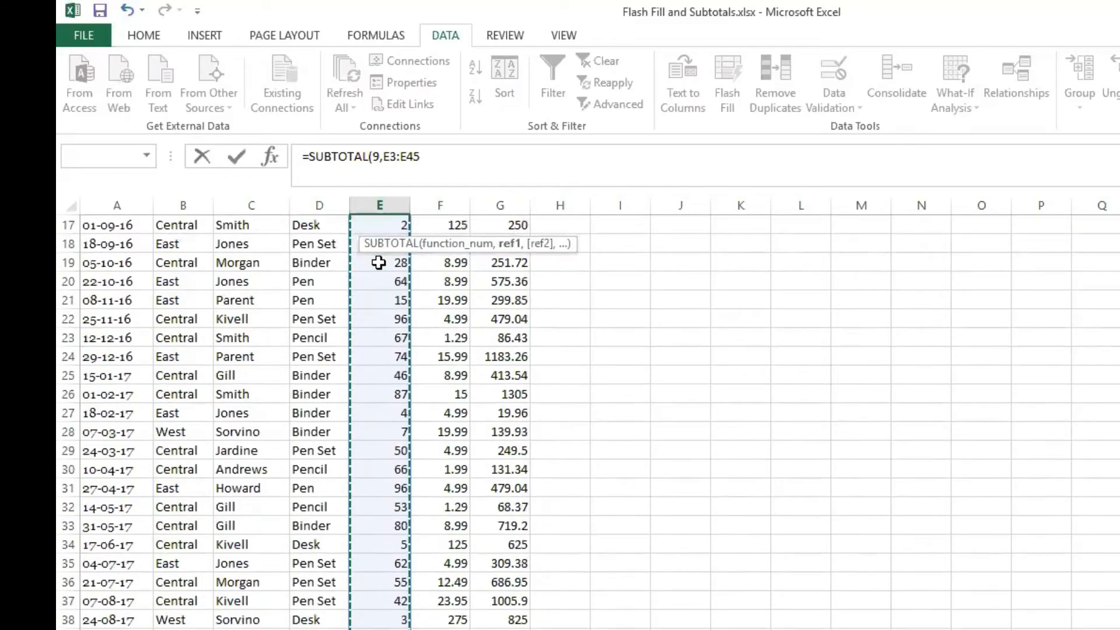
pyautogui.press('Return')
pyautogui.press('Up')
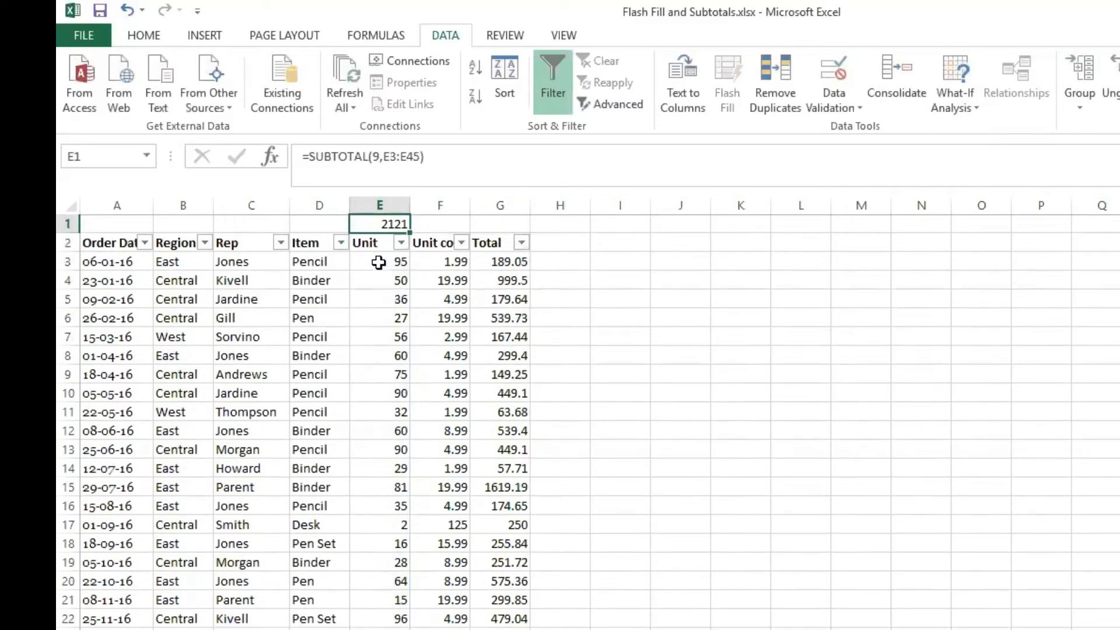
# Step: Check the Unit data down to its last row, and copy the E1 subtotal formula to G1 above the Total column
pyautogui.scroll(-6, 425, 280)
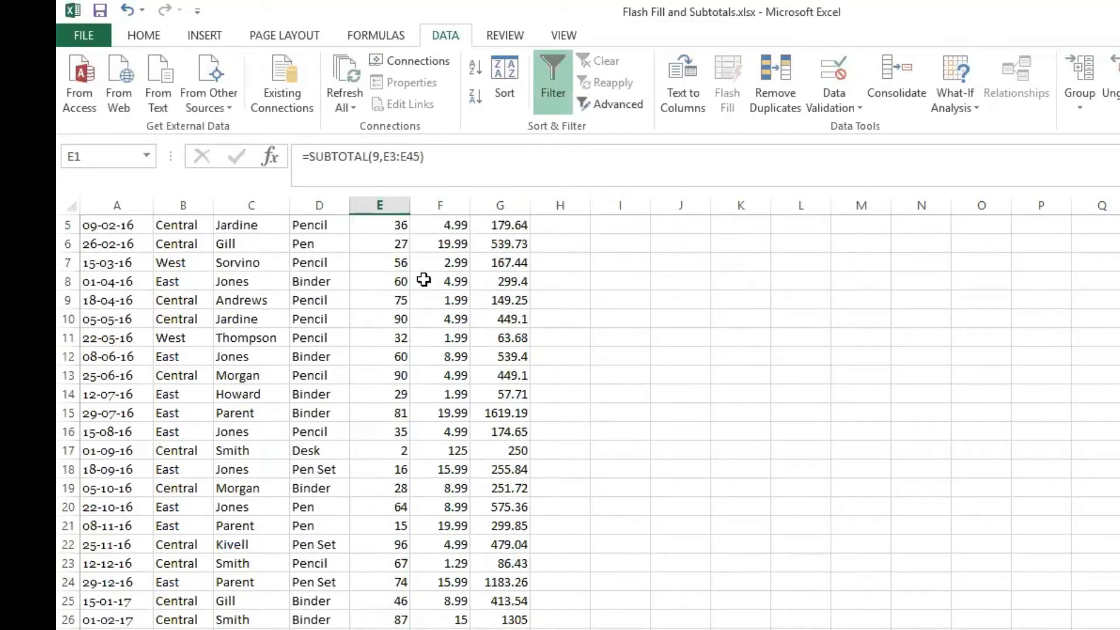
pyautogui.scroll(-2, 320, 554)
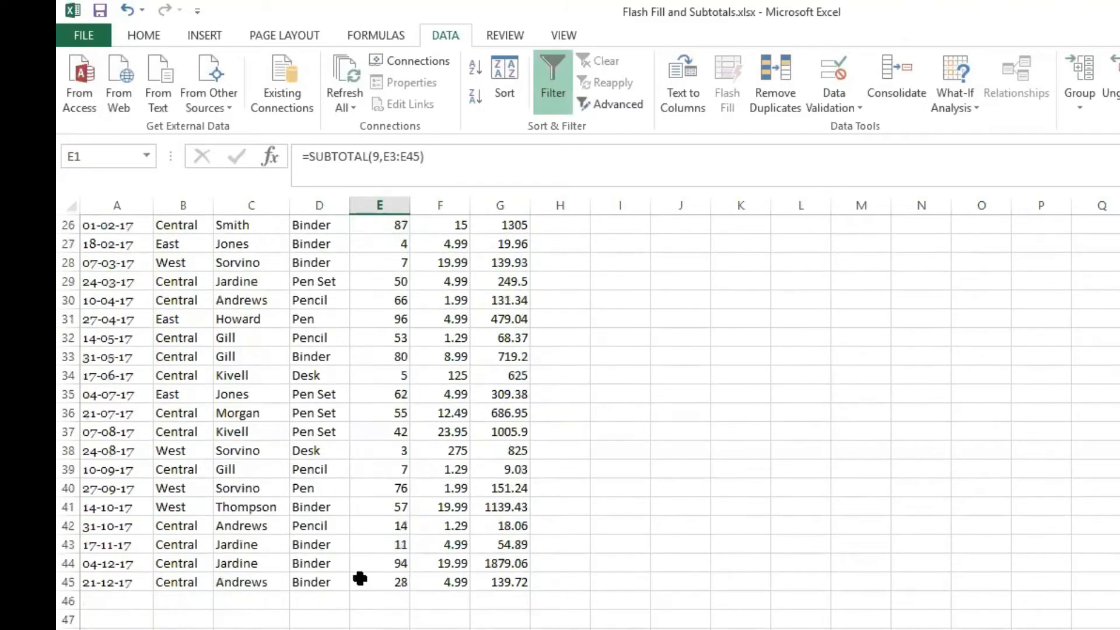
pyautogui.scroll(8, 357, 577)
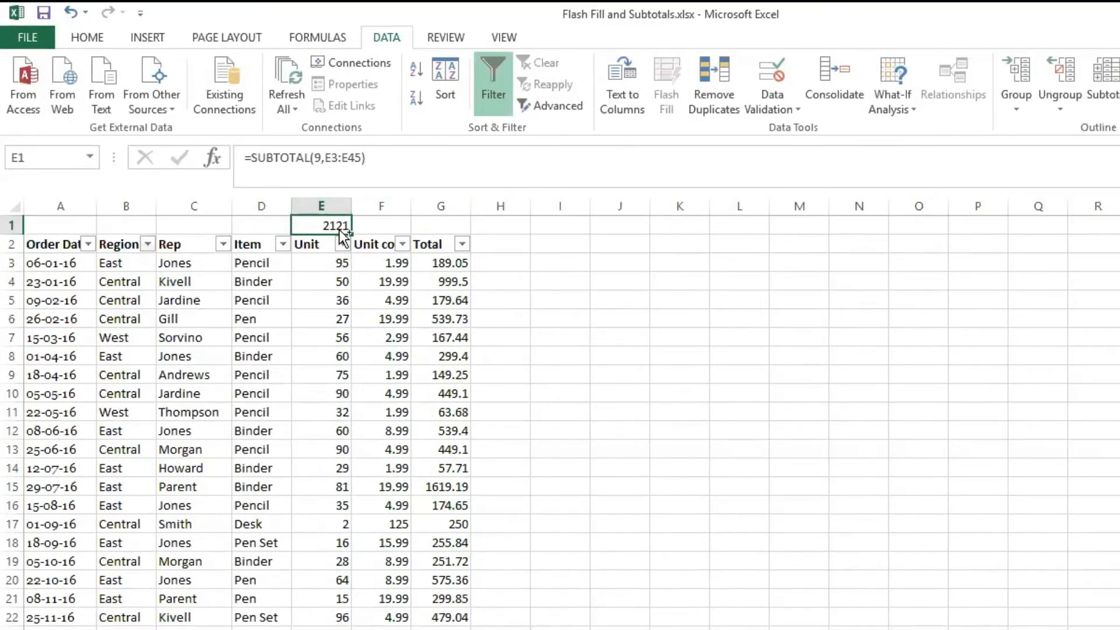
pyautogui.hotkey('ctrl', 'c')
pyautogui.press('Right')
pyautogui.press('Right')
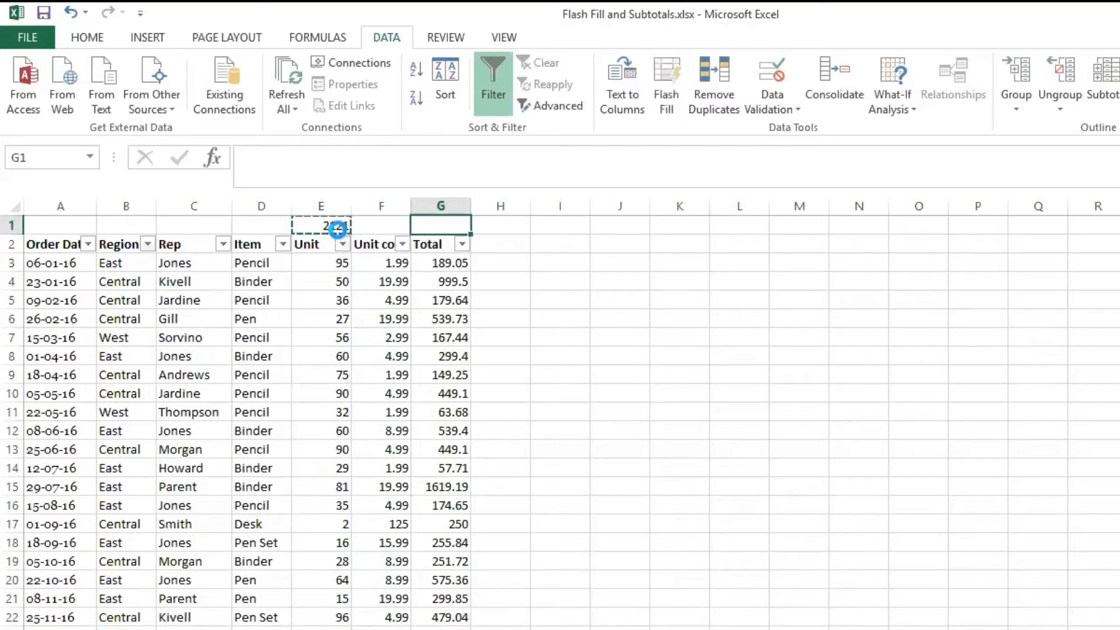
pyautogui.hotkey('ctrl', 'v')
pyautogui.click(542, 317)
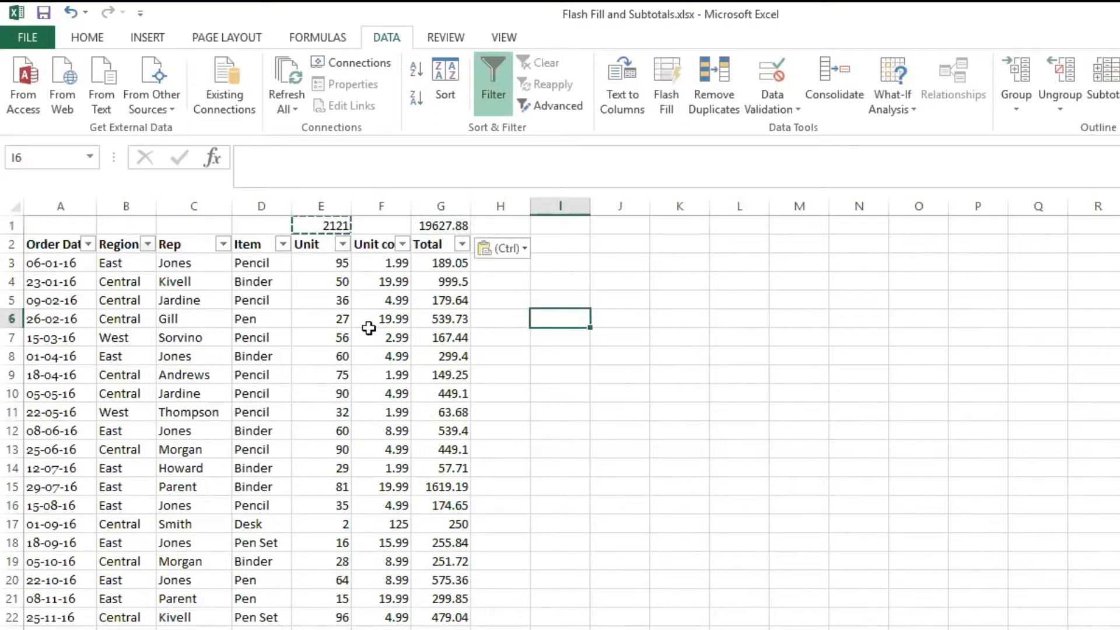
# Step: Filter the Item column to show only the Pencil rows
pyautogui.click(282, 244)
pyautogui.click(129, 425)
pyautogui.click(117, 499)
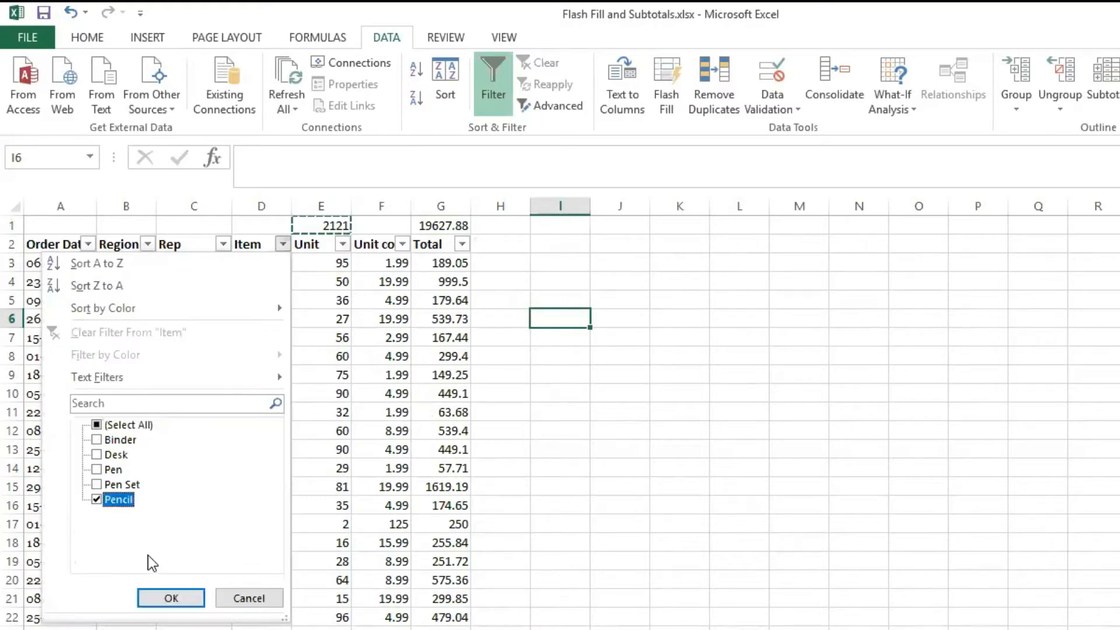
pyautogui.click(169, 599)
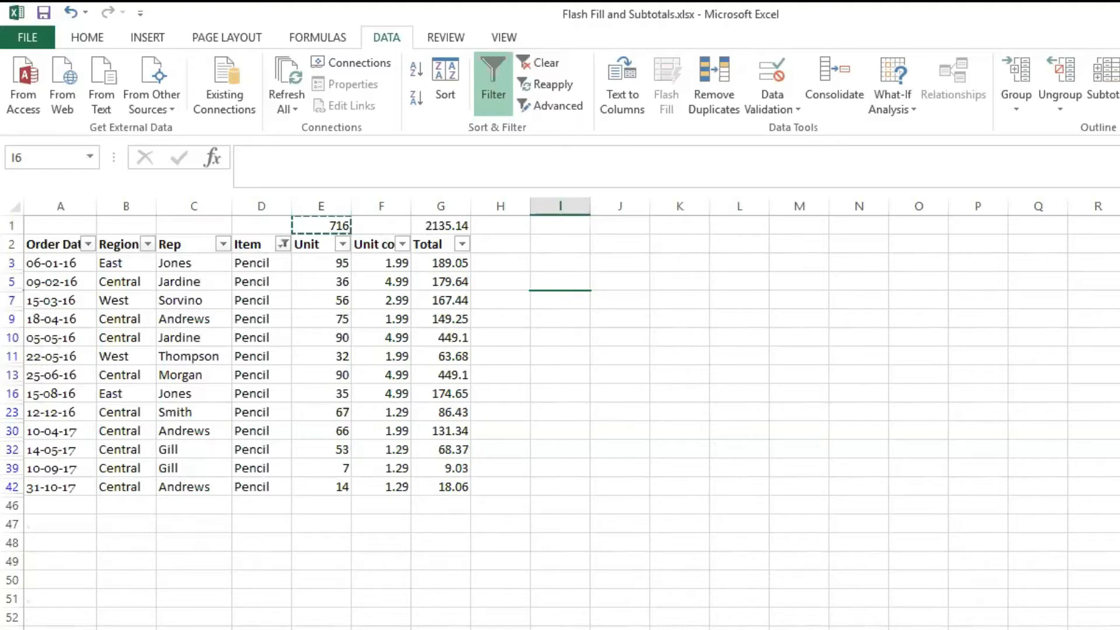
pyautogui.scroll(2, 559, 408)
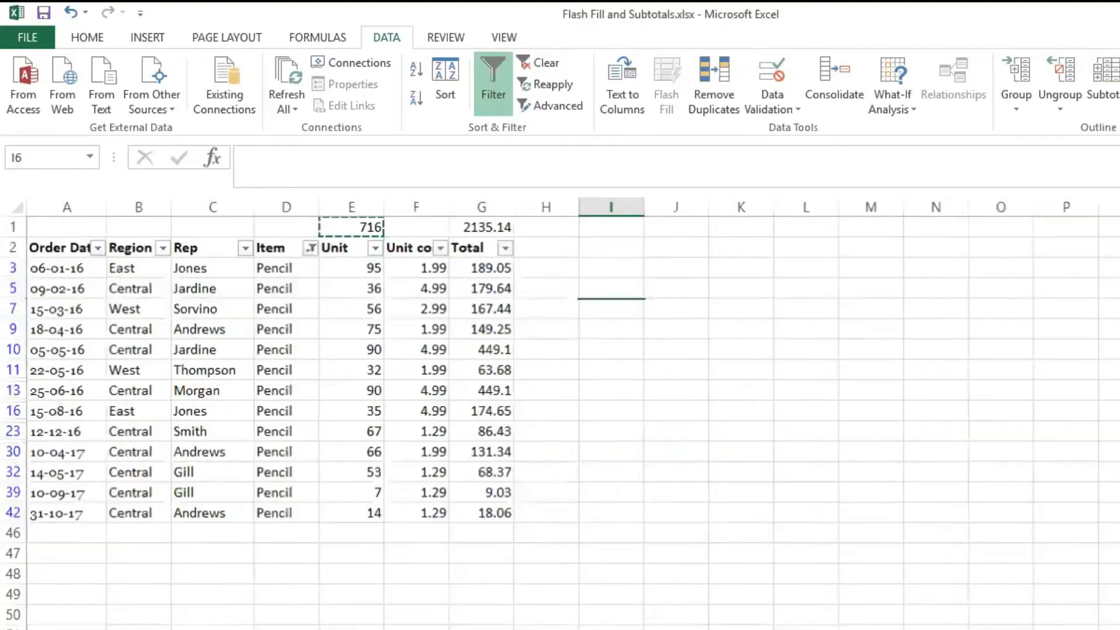
pyautogui.click(1029, 573)
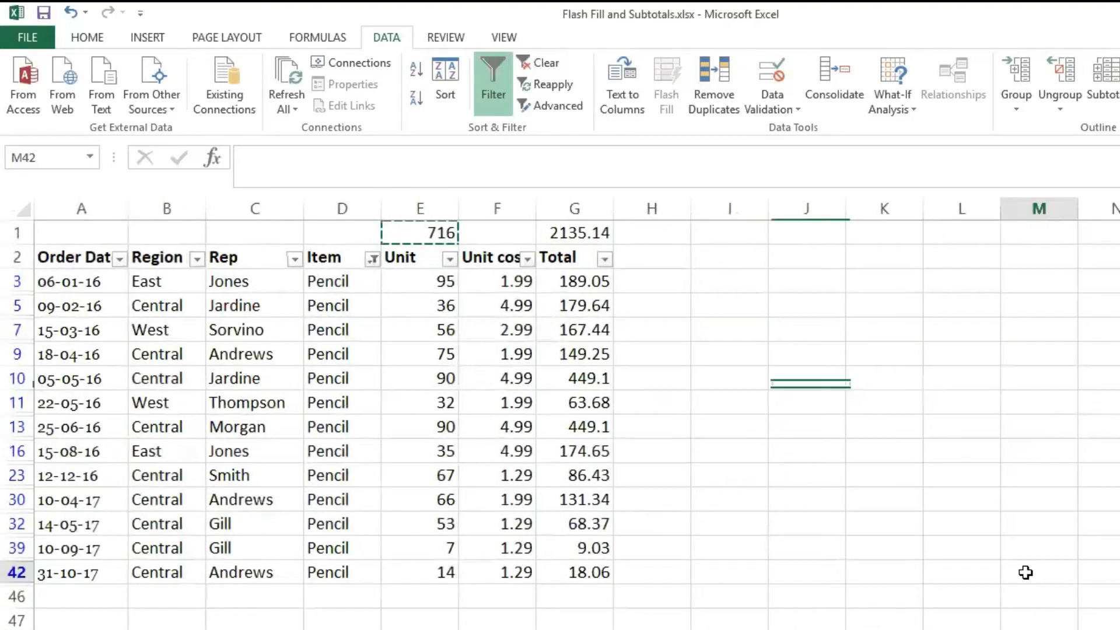
# Step: Change the Item filter to show only the Binder rows
pyautogui.click(372, 258)
pyautogui.click(193, 444)
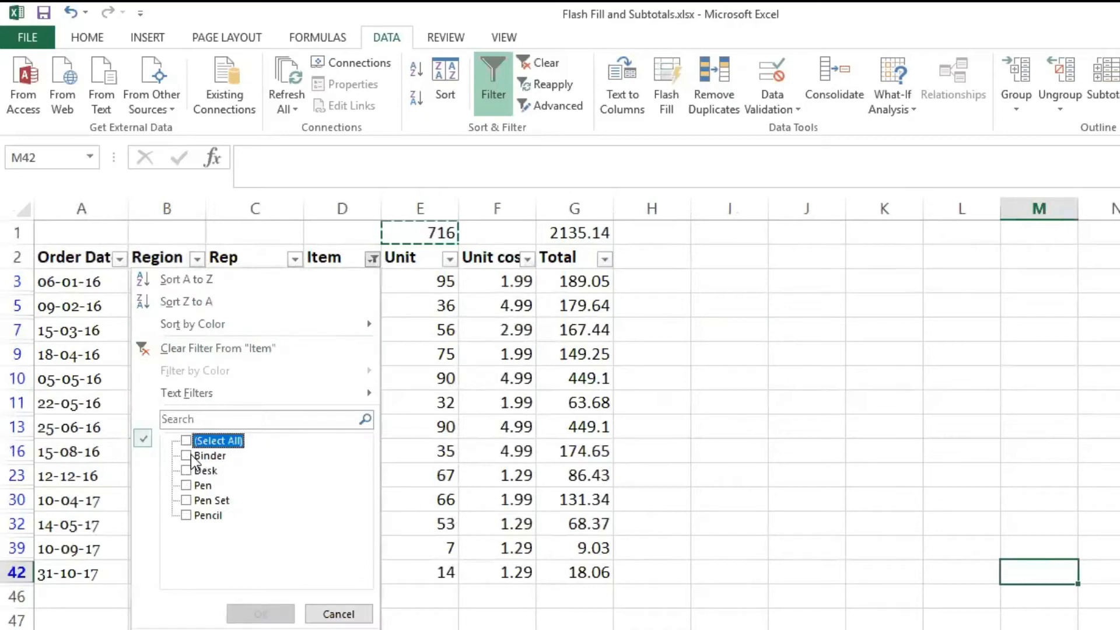
pyautogui.click(187, 455)
pyautogui.click(261, 613)
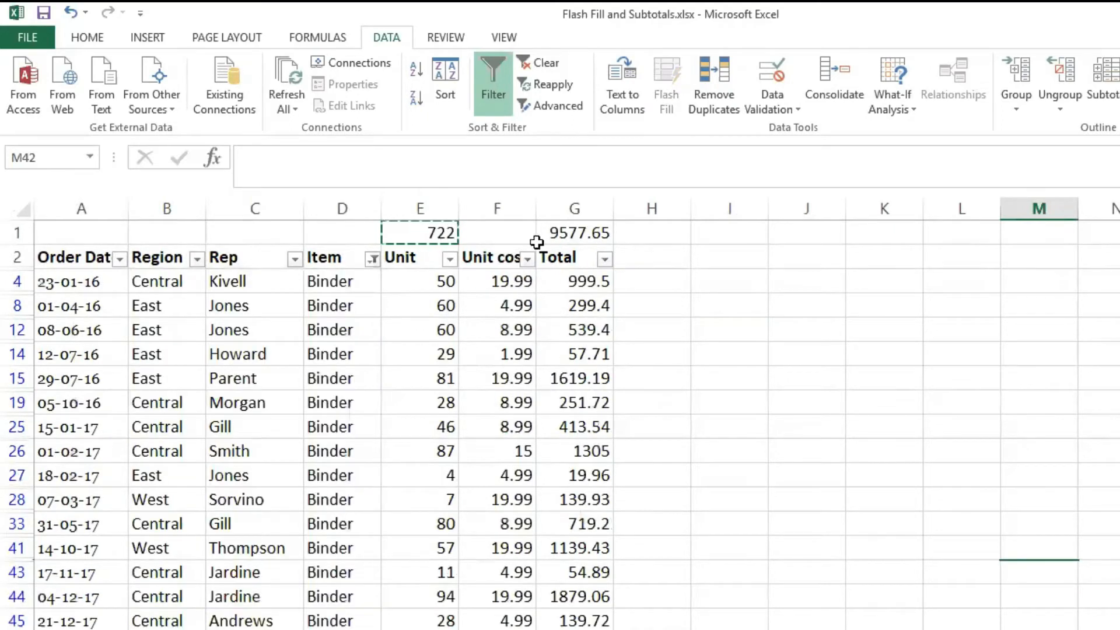
pyautogui.click(694, 277)
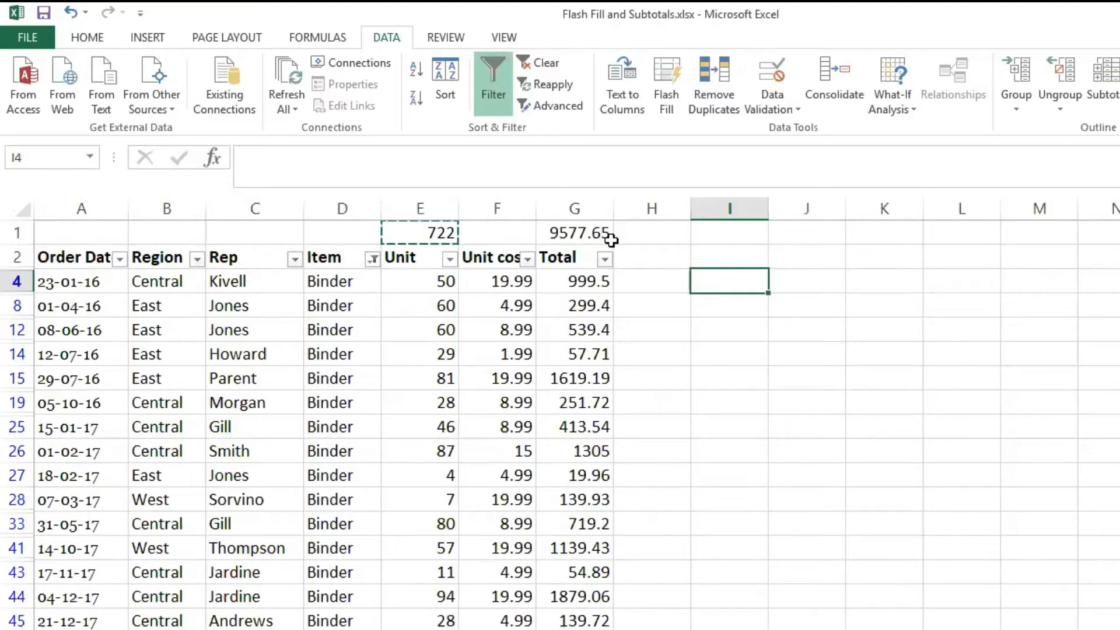
# Step: Change the Item filter to show only the Pen rows
pyautogui.click(382, 271)
pyautogui.click(372, 260)
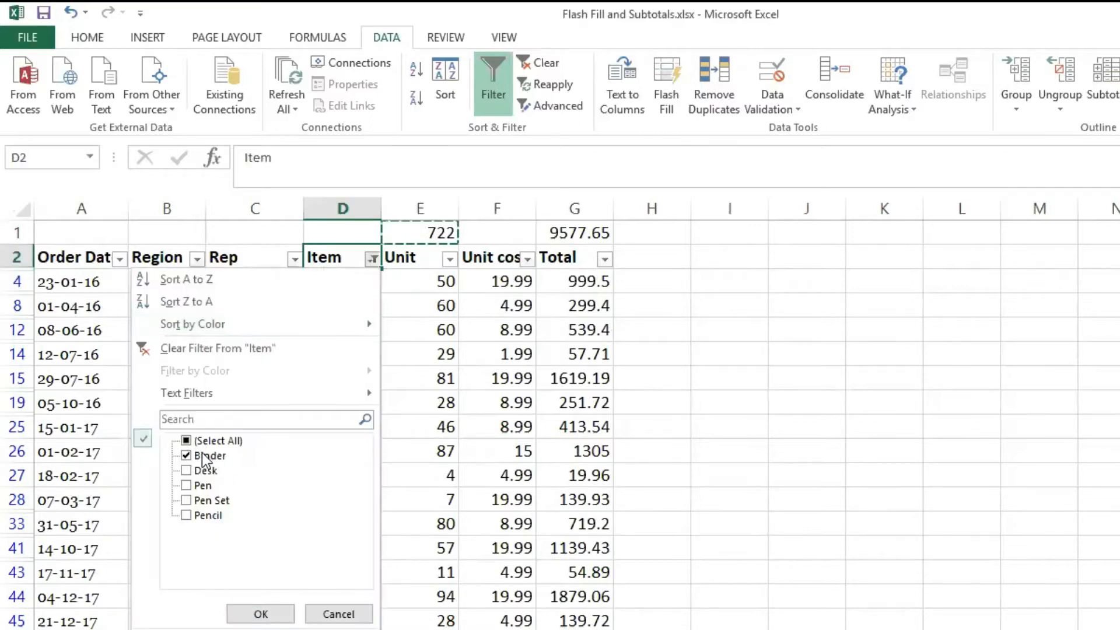
pyautogui.click(209, 456)
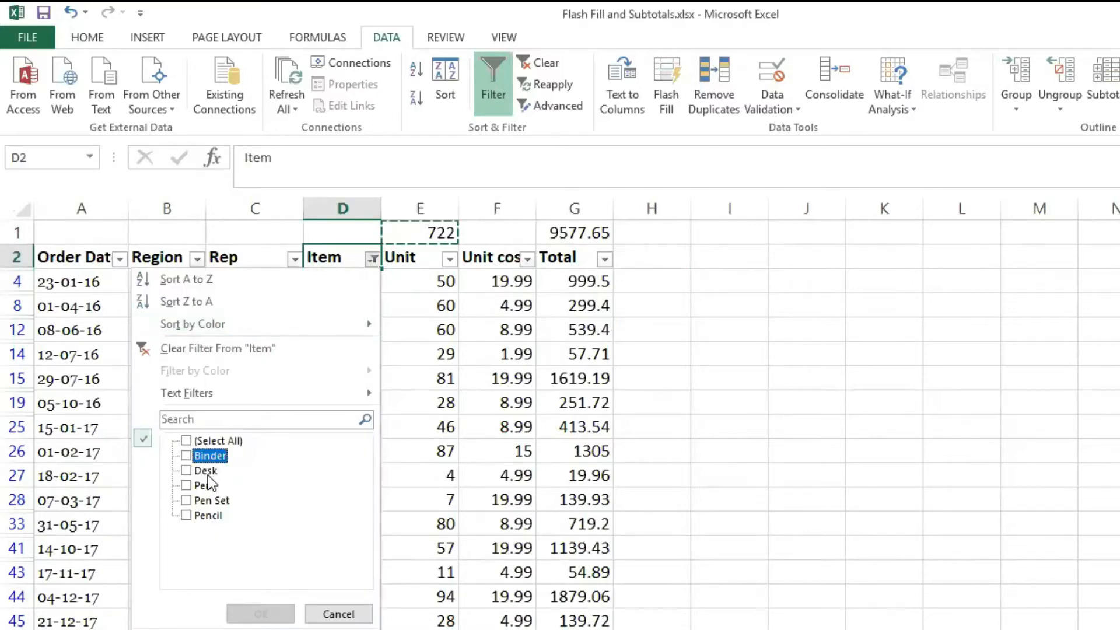
pyautogui.click(208, 485)
pyautogui.press('Return')
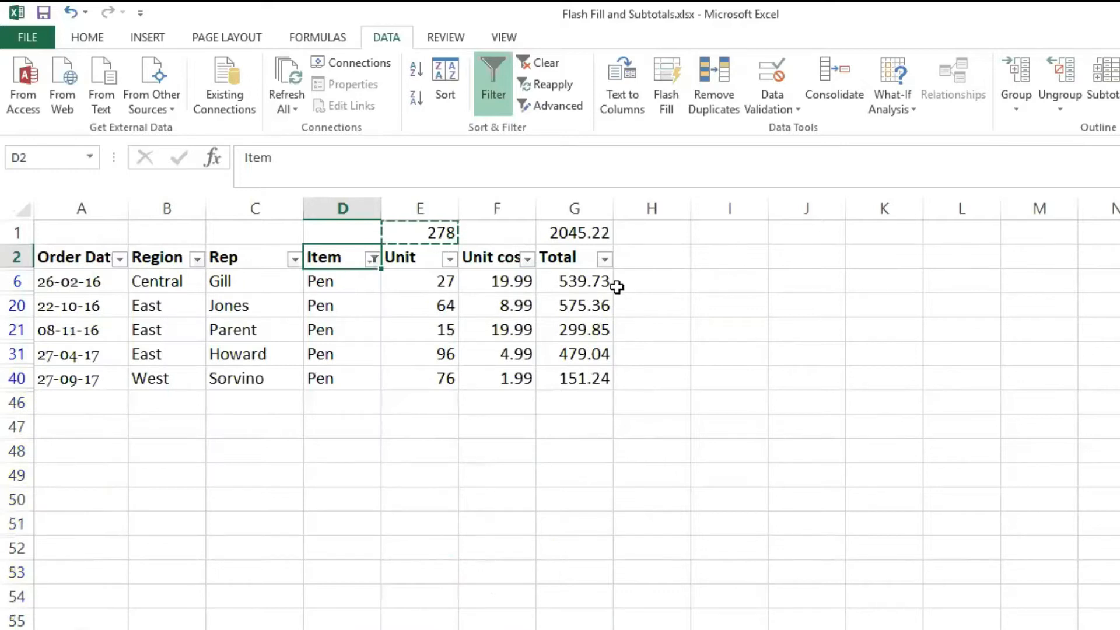
pyautogui.click(694, 401)
# Step: Make the subtotals in E1:G1 bold
pyautogui.moveTo(414, 233); pyautogui.dragTo(575, 232)
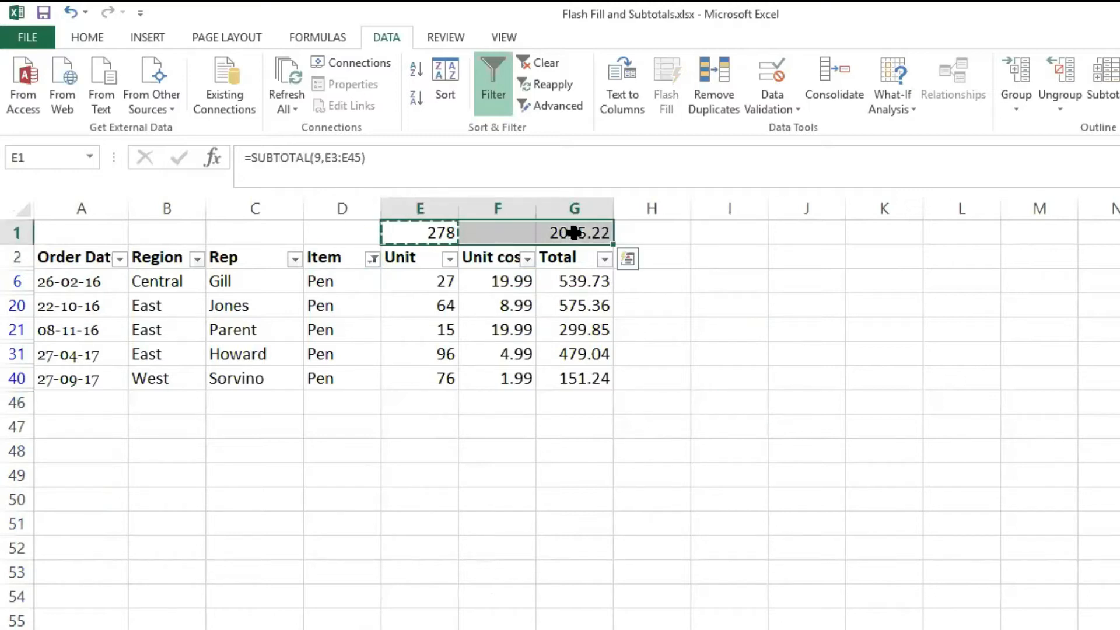
pyautogui.hotkey('ctrl', 'b')
pyautogui.click(752, 353)
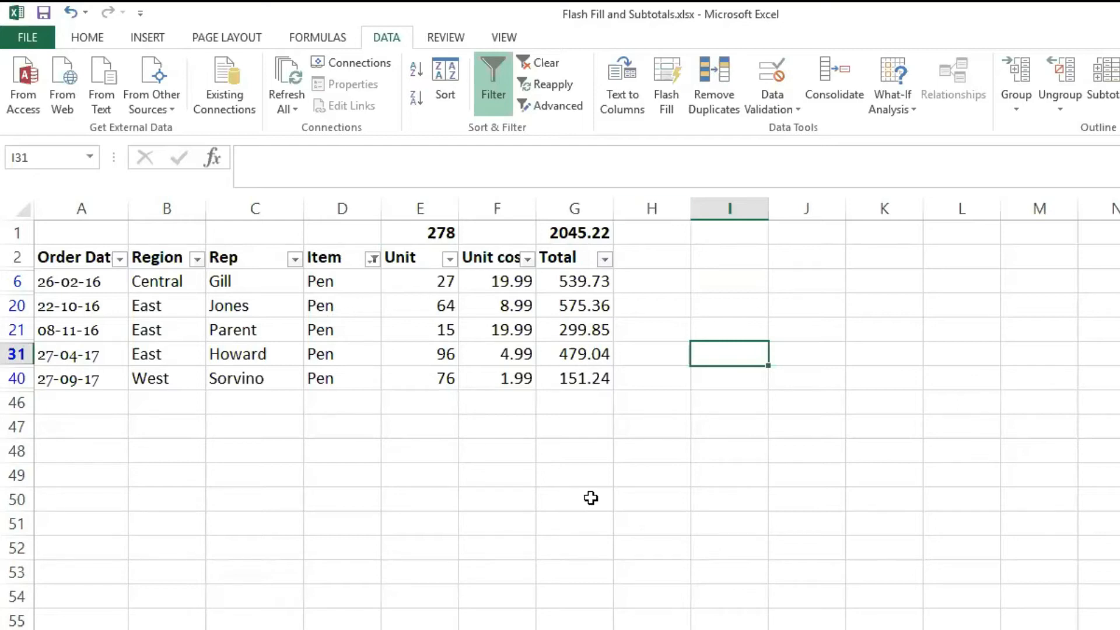
# Step: Clear the Item filter and enter the column heading Countif in H2
pyautogui.hotkey('alt', 'a')
pyautogui.press('c')
pyautogui.click(675, 276)
pyautogui.click(669, 258)
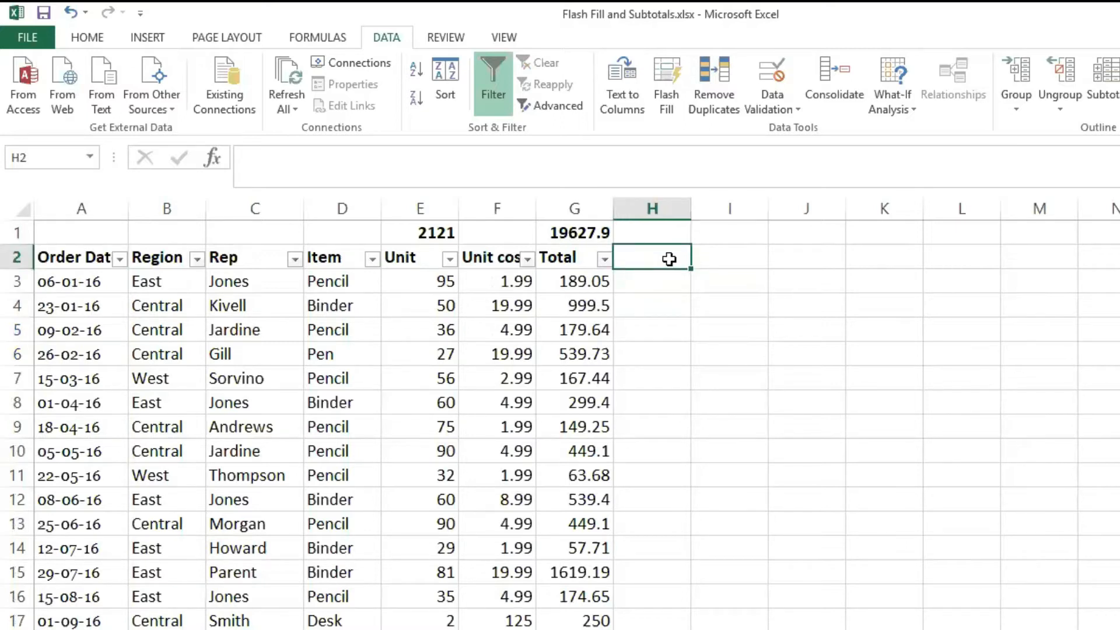
pyautogui.write('Count')
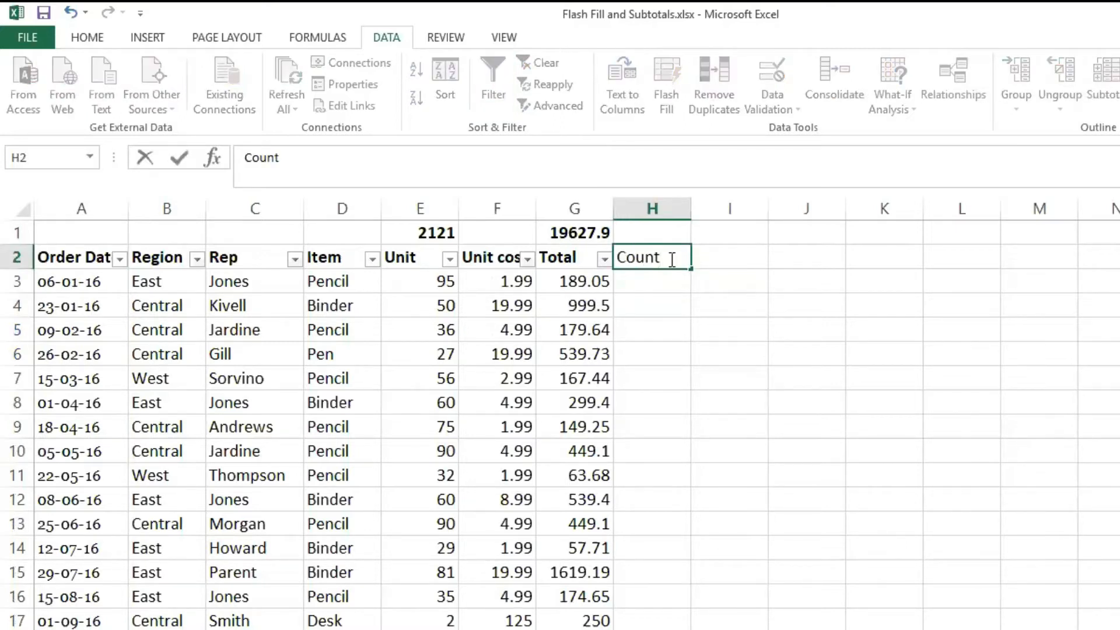
pyautogui.press('Return')
# Step: Select the data range from A2 through the Countif column down to row 45 and remove the existing filter
pyautogui.press('Up')
pyautogui.press('Left')
pyautogui.press('Left')
pyautogui.press('Left')
pyautogui.press('Left')
pyautogui.press('Left')
pyautogui.press('Left')
pyautogui.press('Left')
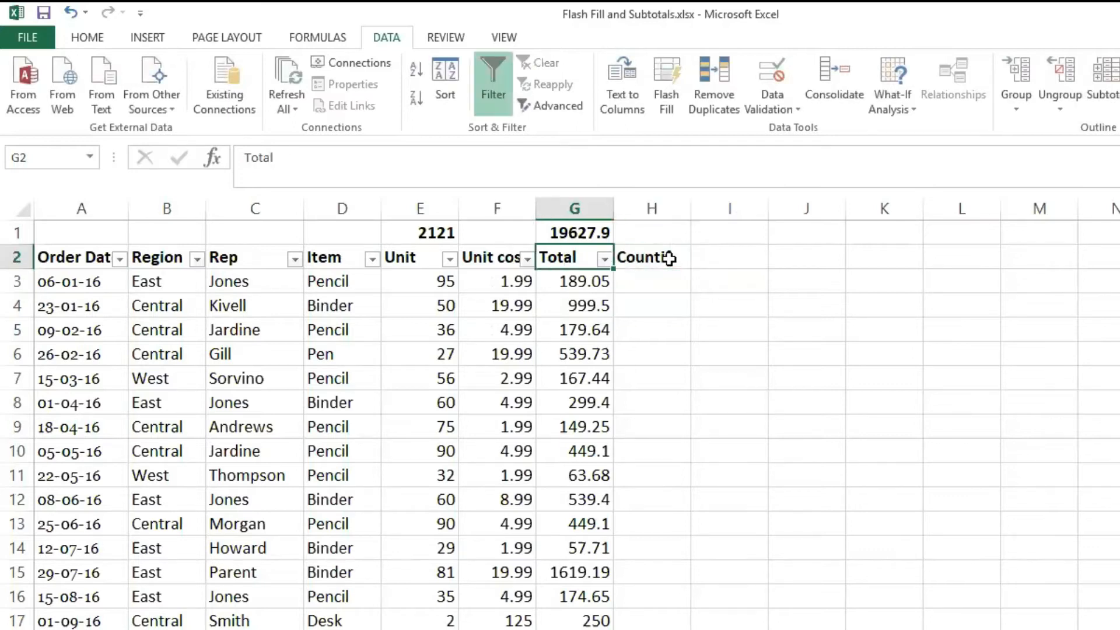
pyautogui.hotkey('ctrl', 'shift', 'Right')
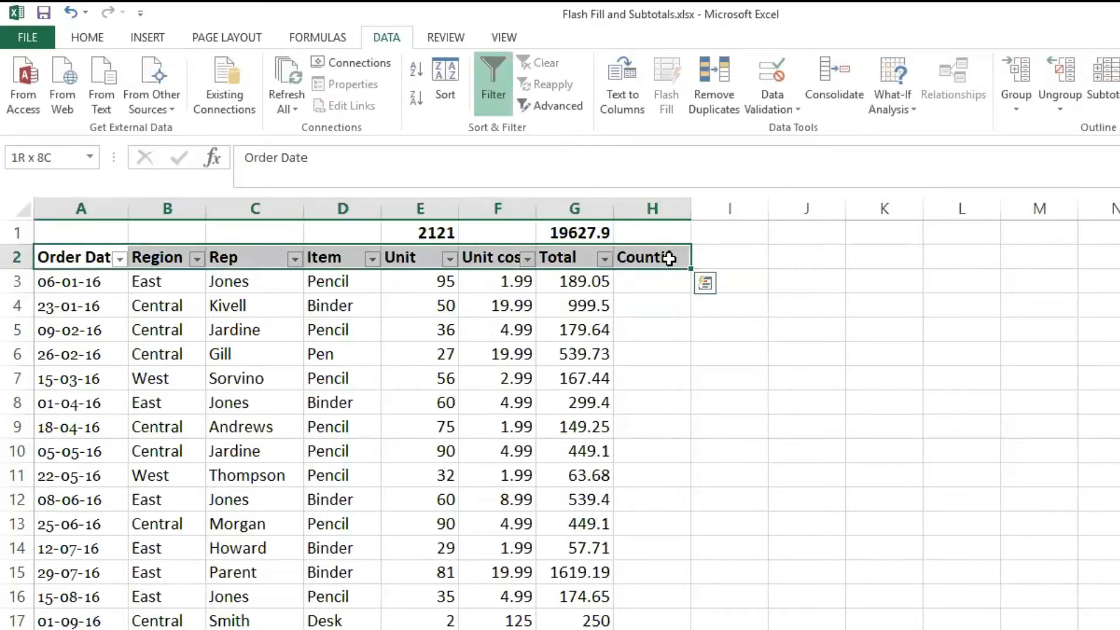
pyautogui.hotkey('ctrl', 'shift', 'Down')
pyautogui.hotkey('alt', 'd')
pyautogui.press('f')
pyautogui.press('f')
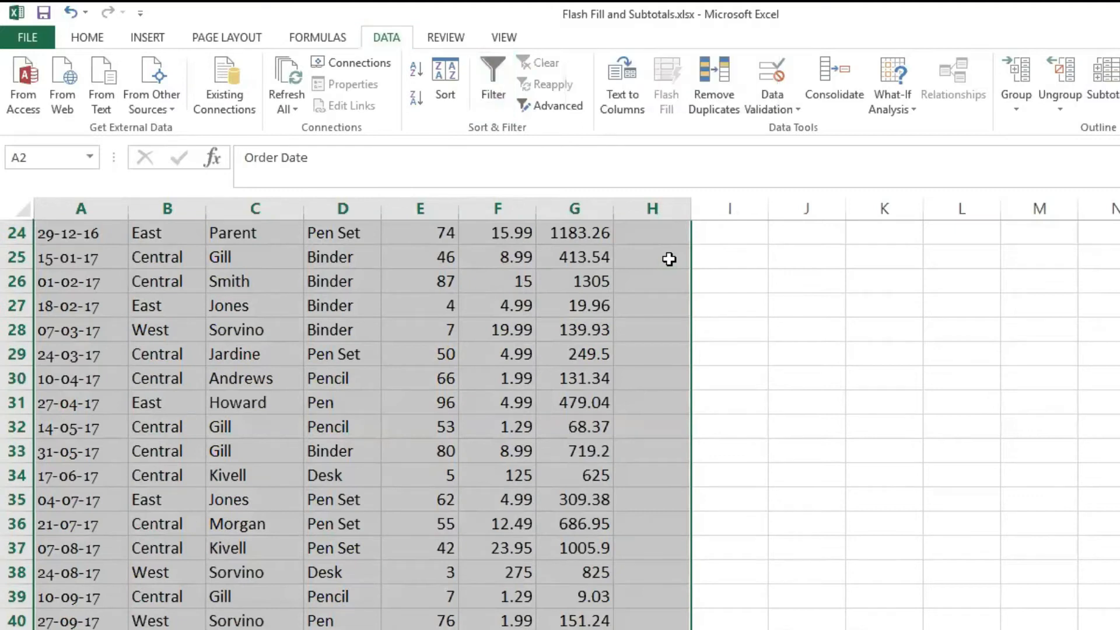
# Step: Reapply the filter to the whole range A2:H45 so it includes the Countif column
pyautogui.press('Up')
pyautogui.press('Down')
pyautogui.press('Down')
pyautogui.press('Up')
pyautogui.hotkey('ctrl', 'shift', 'Right')
pyautogui.hotkey('ctrl', 'shift', 'Down')
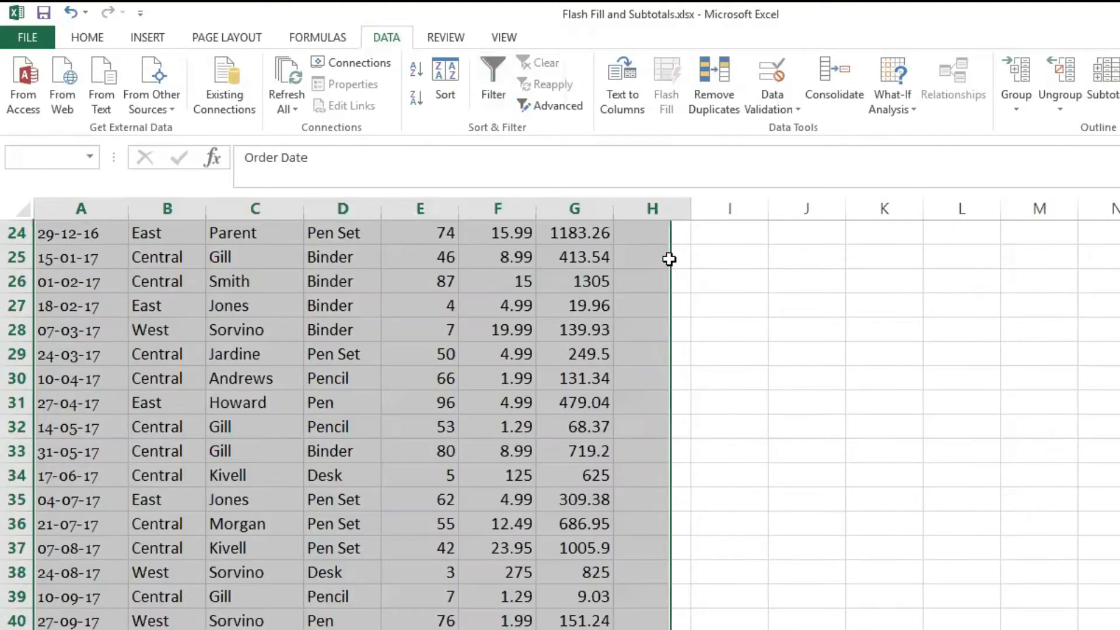
pyautogui.hotkey('alt', 'd')
pyautogui.press('f')
pyautogui.press('f')
# Step: Start a COUNTIF formula in H3, the first data cell of the Countif column
pyautogui.press('Down')
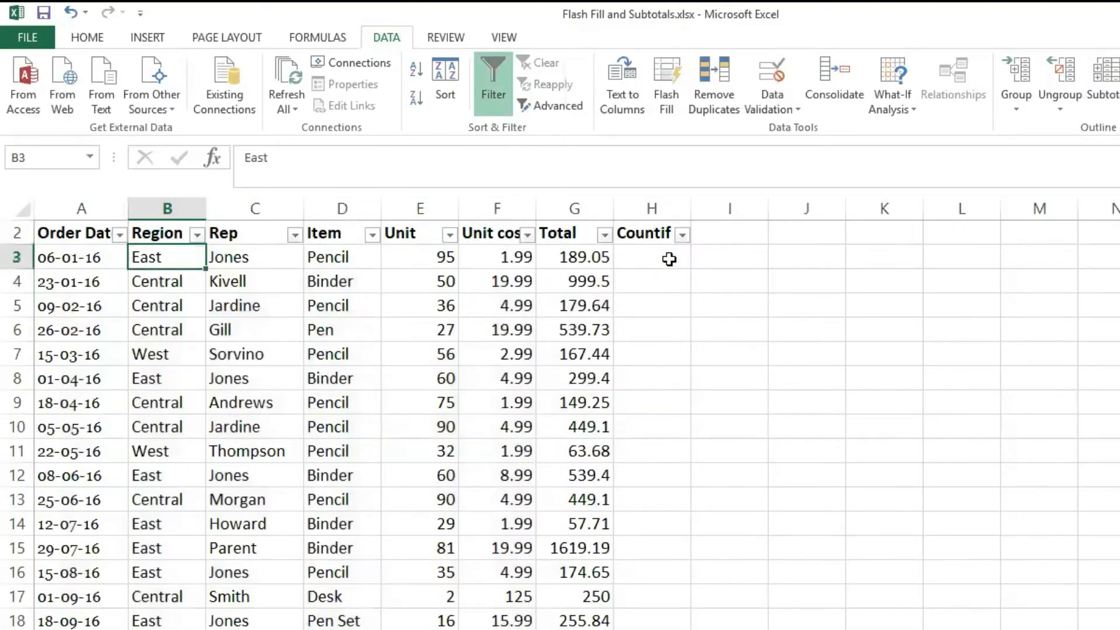
pyautogui.press('Right')
pyautogui.press('Right')
pyautogui.press('Right')
pyautogui.press('Right')
pyautogui.press('Right')
pyautogui.press('Right')
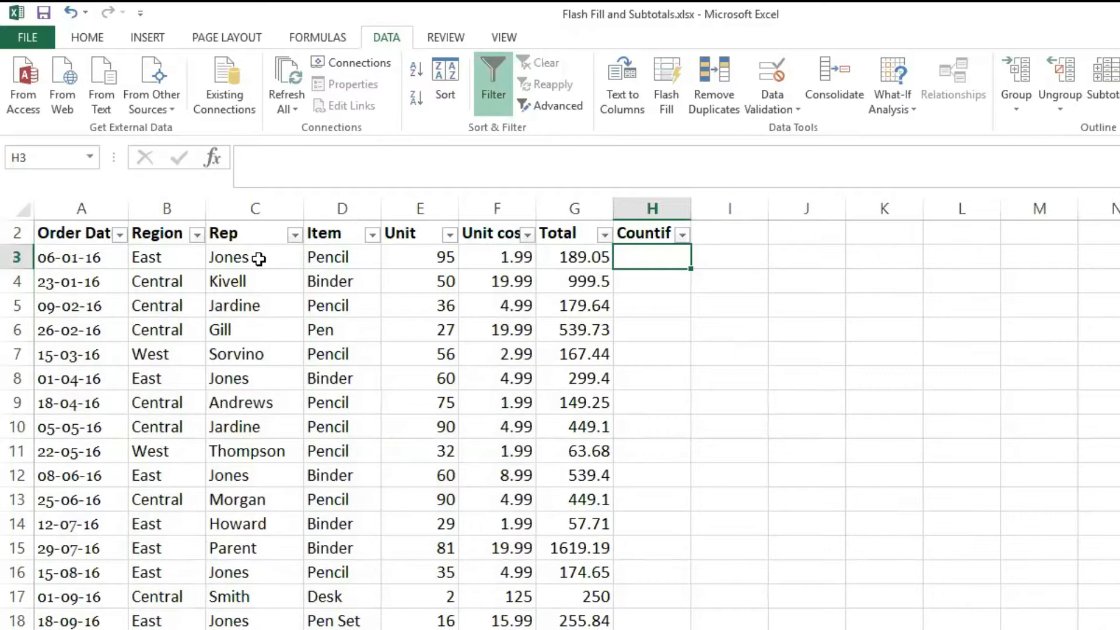
pyautogui.write('=count')
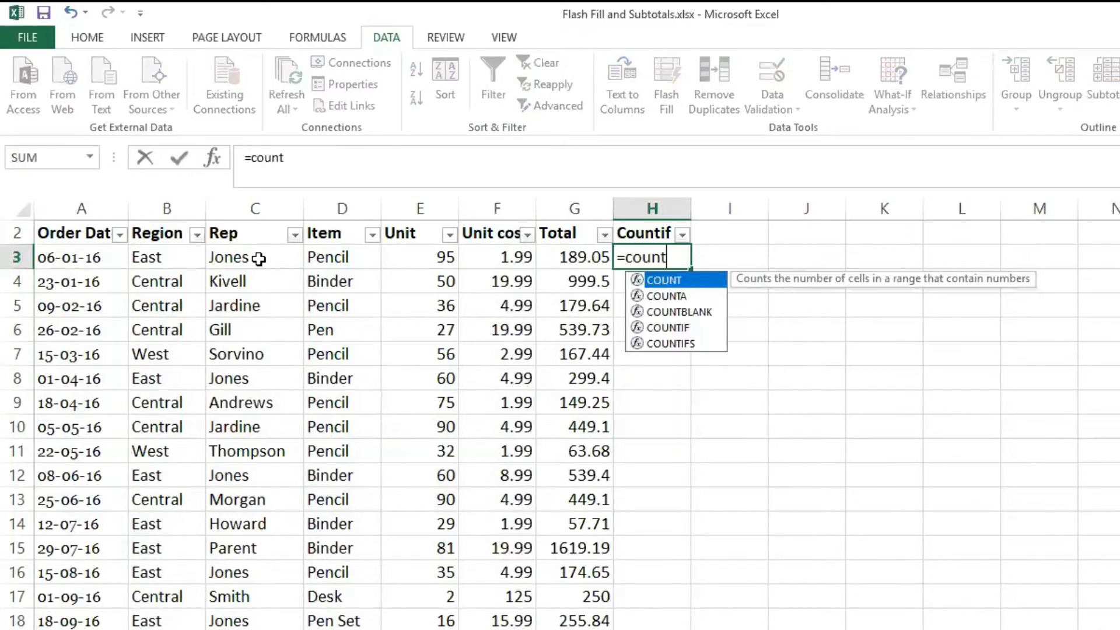
pyautogui.press('Down')
pyautogui.press('Down')
pyautogui.press('Down')
pyautogui.press('Tab')
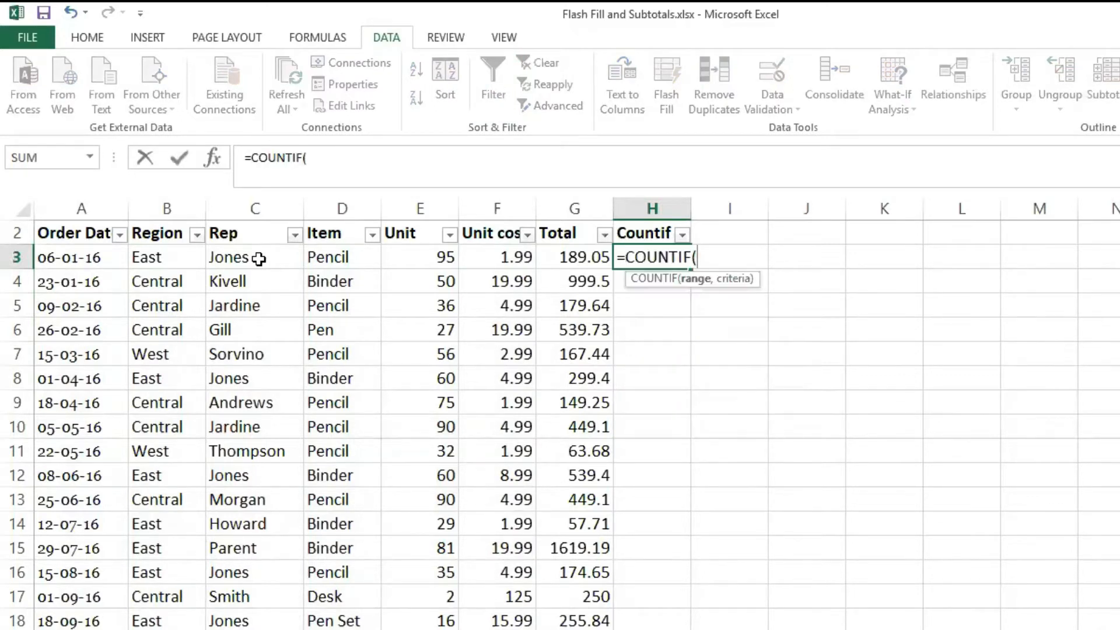
# Step: Complete the formula as =COUNTIF($C$3:$C$45,C3) to count how often the row's rep occurs
pyautogui.click(260, 258)
pyautogui.hotkey('ctrl', 'shift', 'Down')
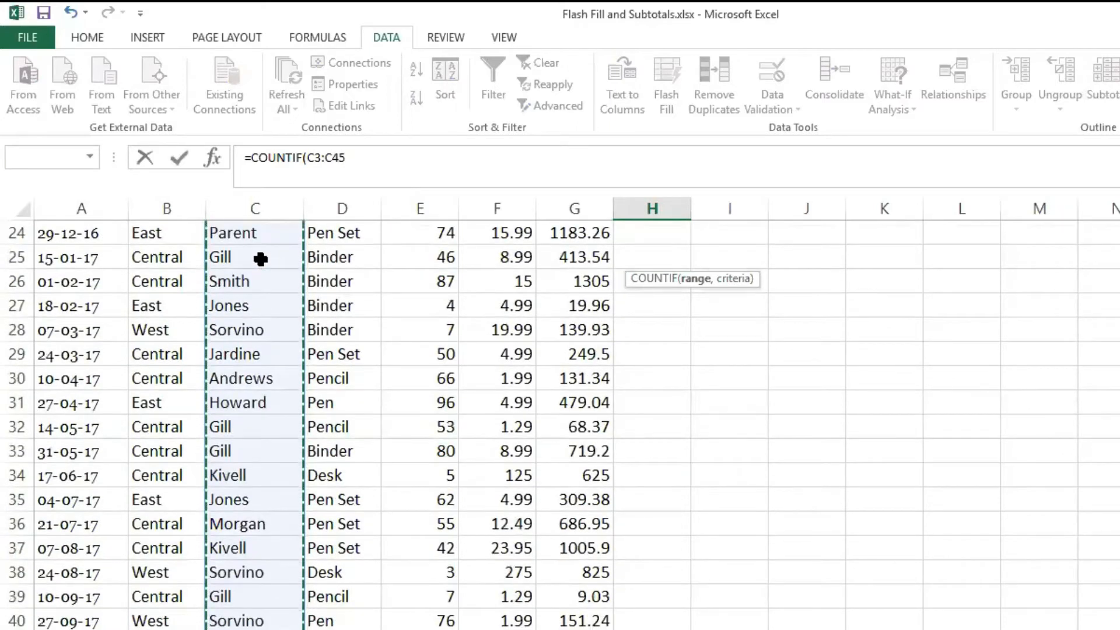
pyautogui.press('F4')
pyautogui.write(',')
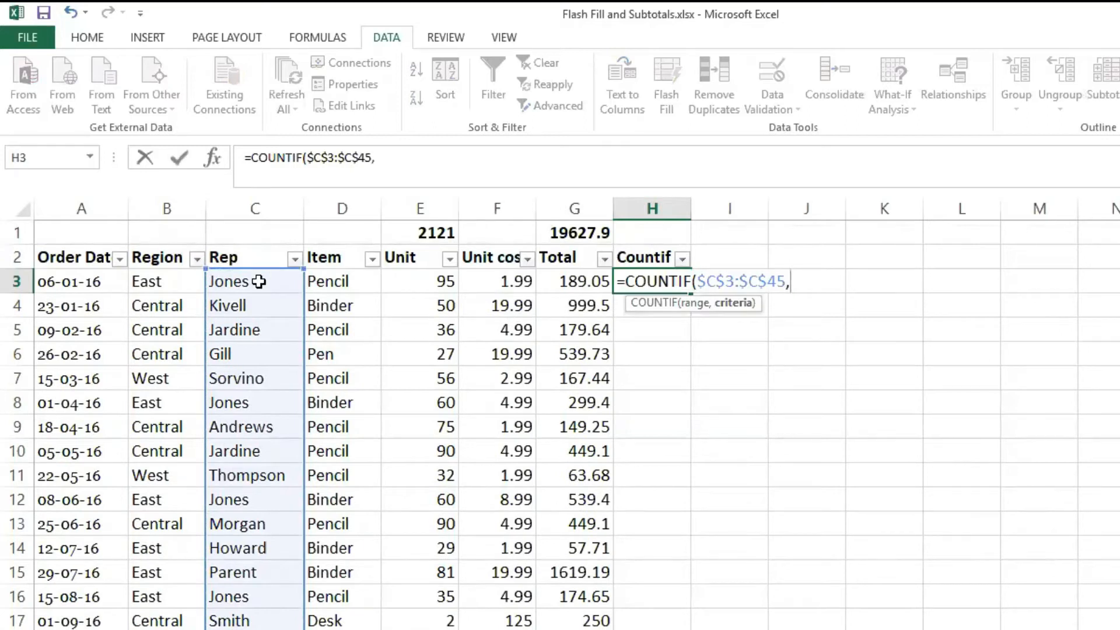
pyautogui.click(260, 281)
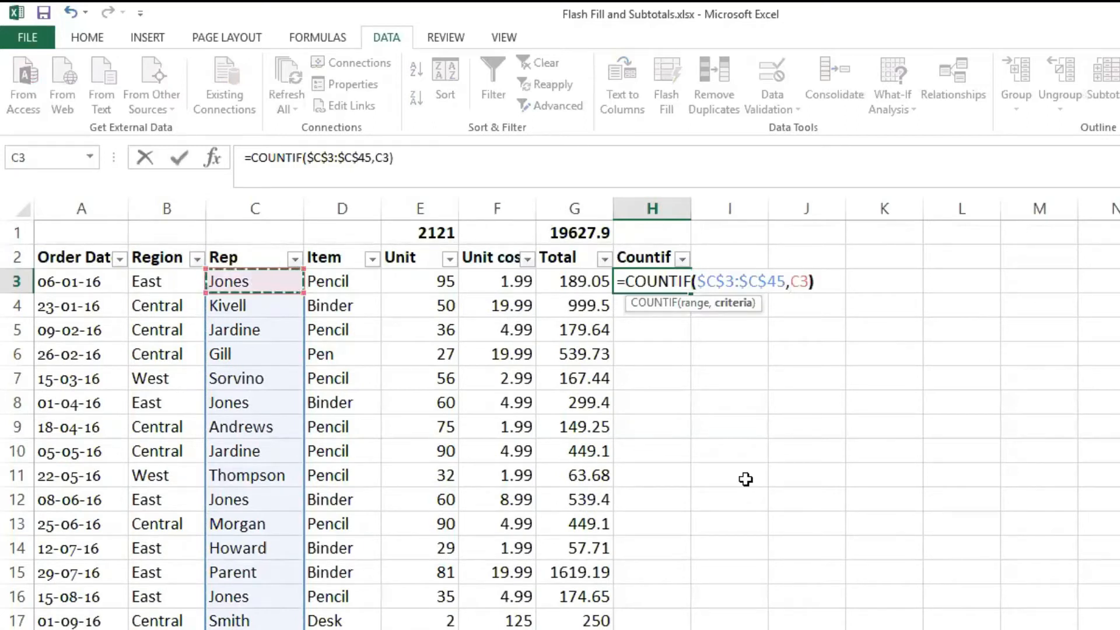
pyautogui.write(')')
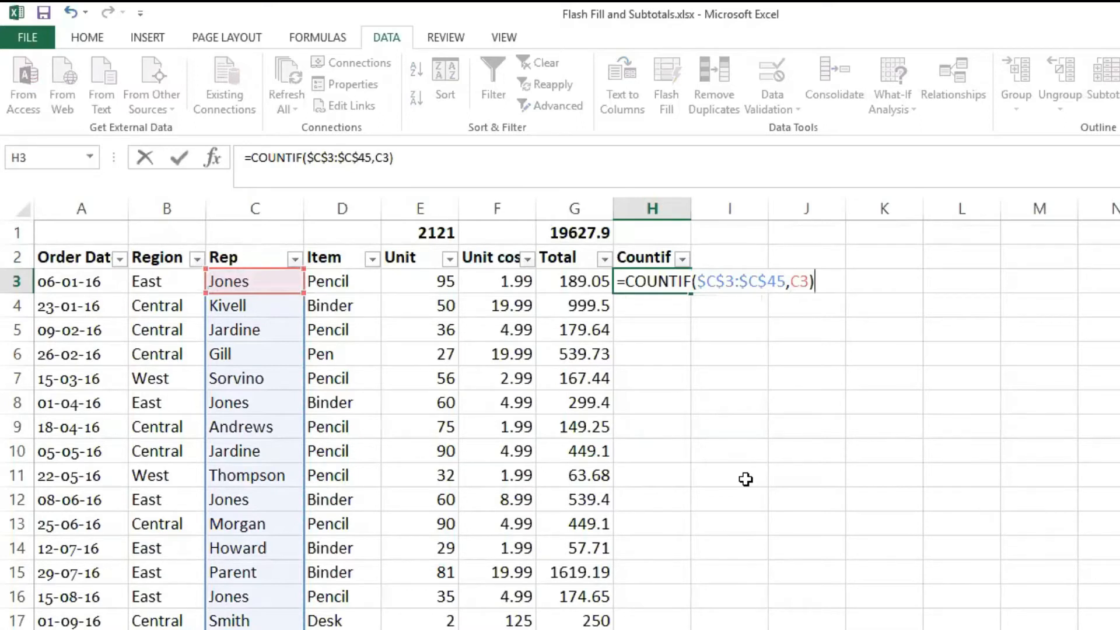
pyautogui.press('Return')
pyautogui.press('Up')
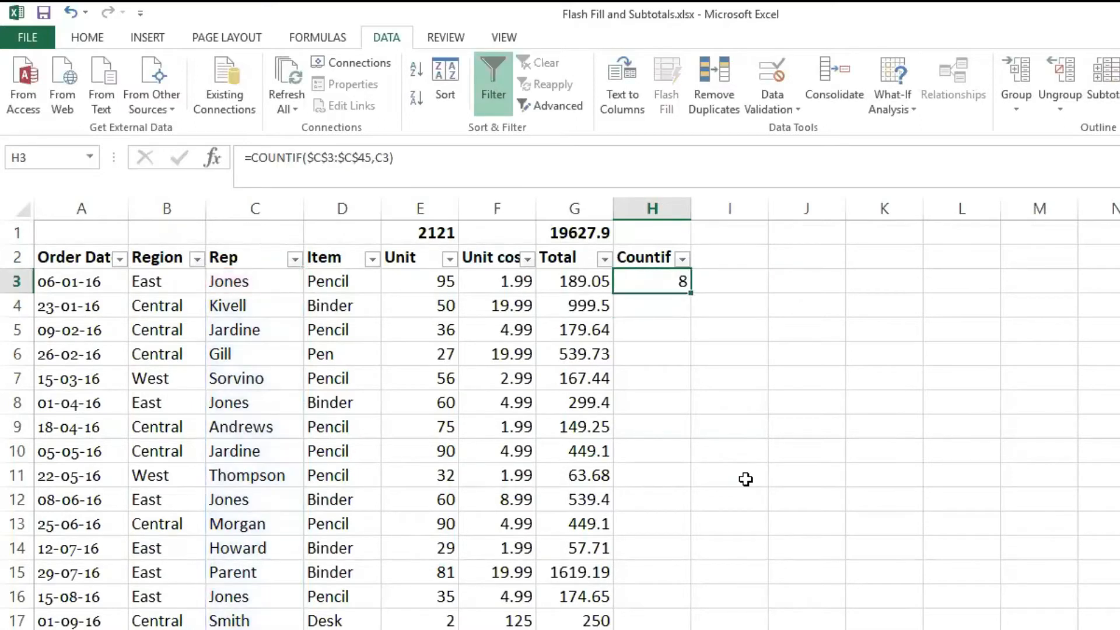
# Step: Filter the Rep column to only the rep named in row 3 and select that rep's filtered cells
pyautogui.click(295, 259)
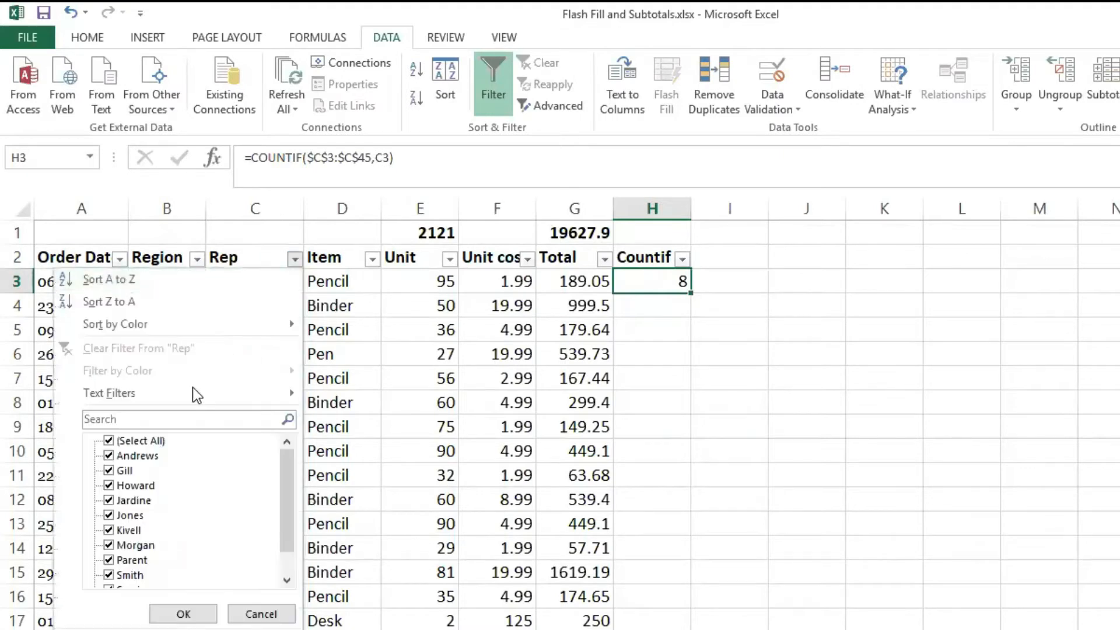
pyautogui.click(153, 441)
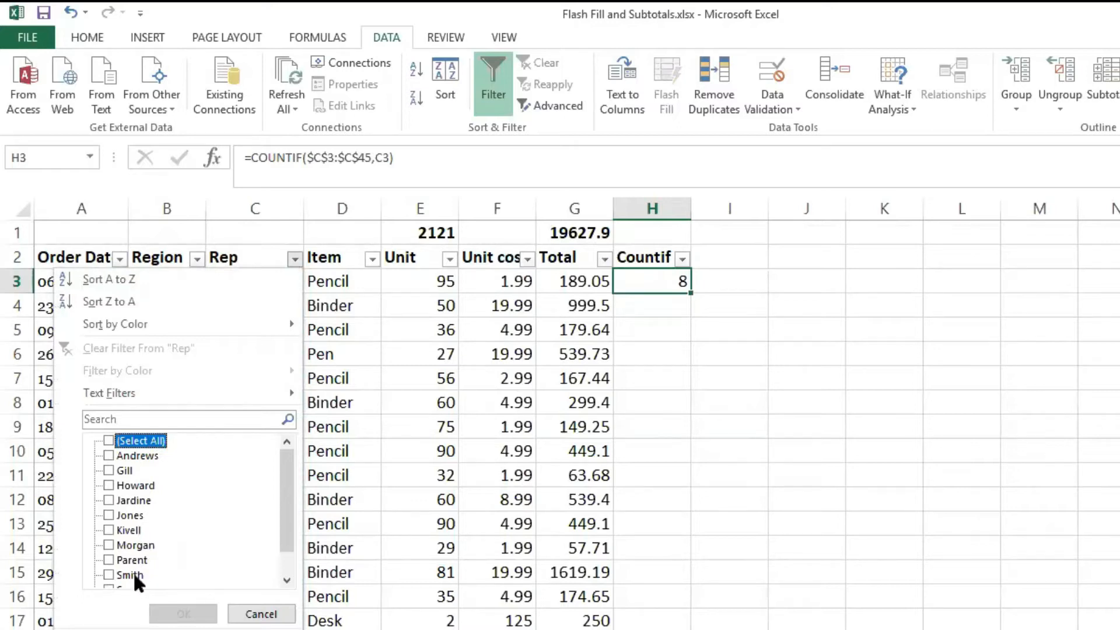
pyautogui.click(127, 516)
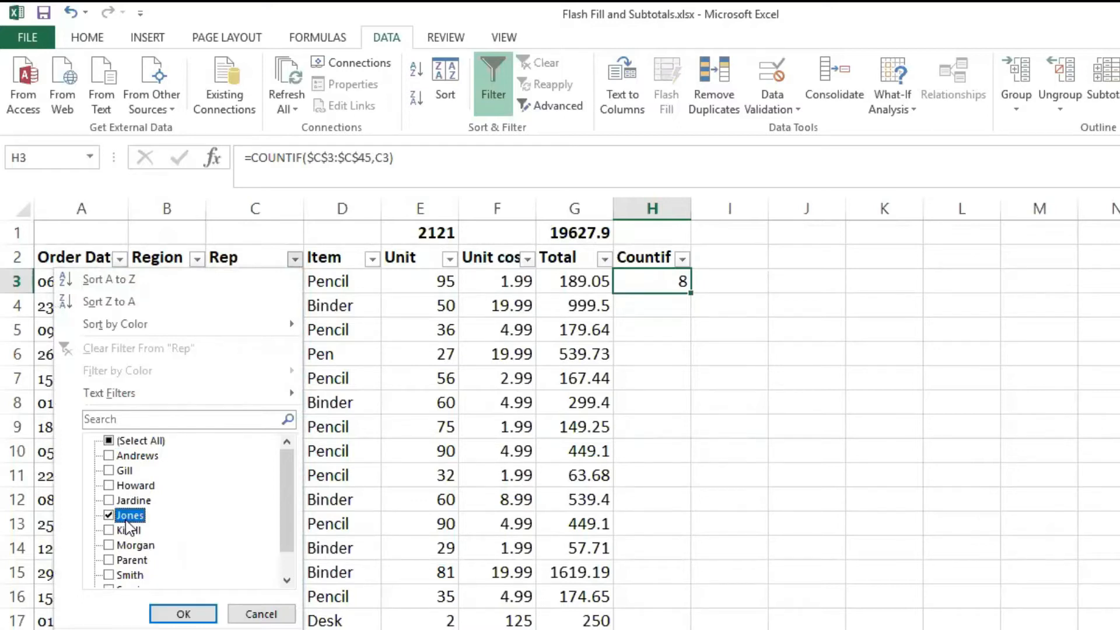
pyautogui.click(182, 614)
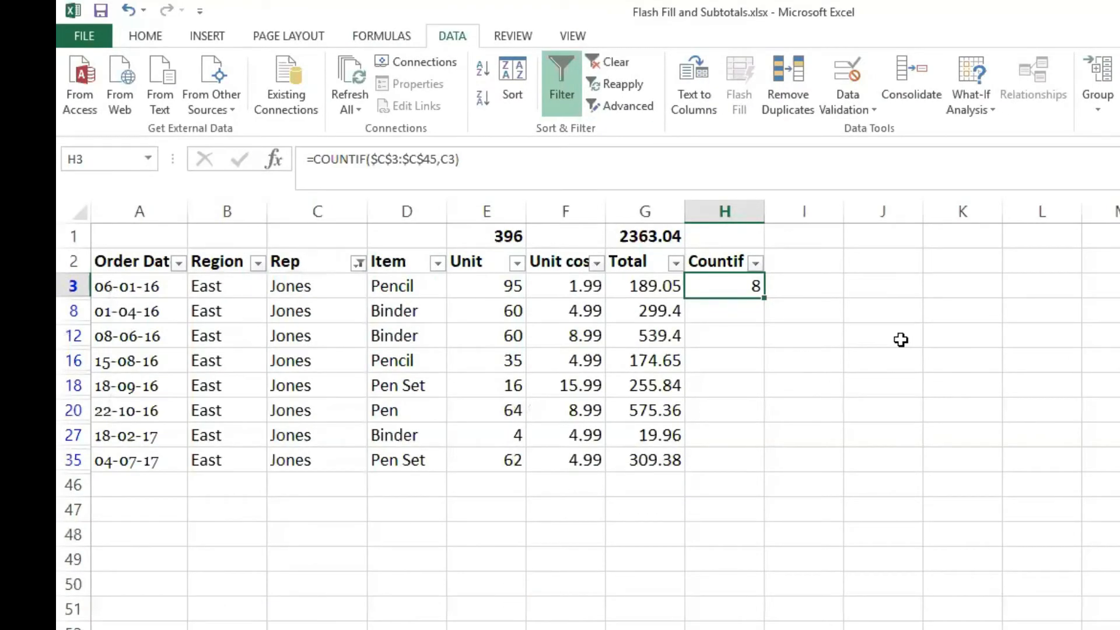
pyautogui.moveTo(302, 292); pyautogui.dragTo(303, 460)
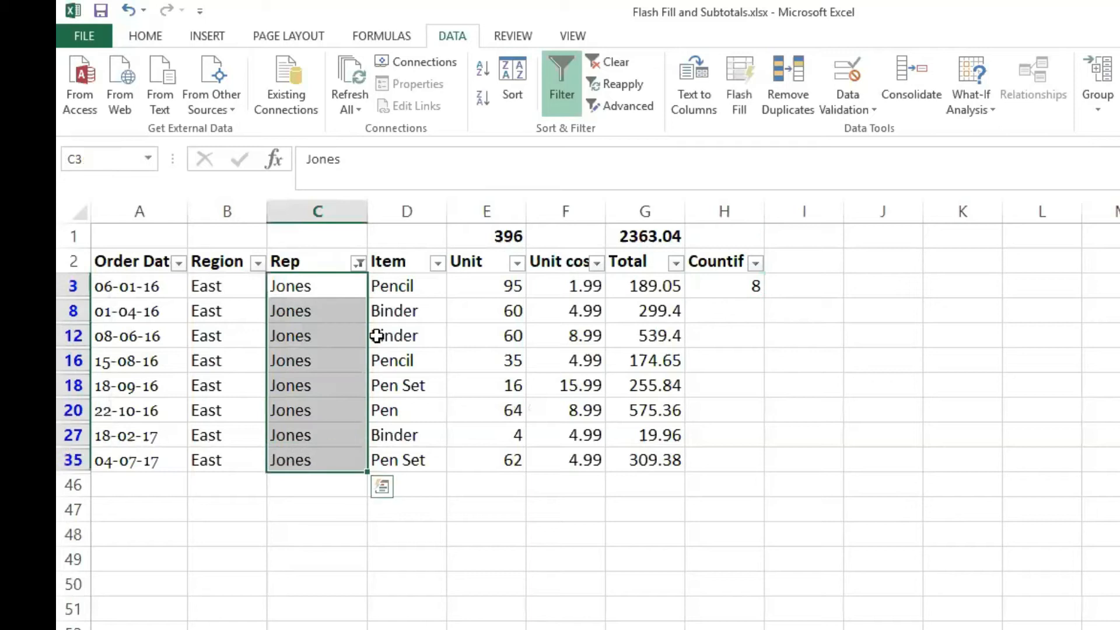
# Step: Clear the Rep filter so the table shows all rows
pyautogui.click(377, 337)
pyautogui.hotkey('alt', 'a')
pyautogui.press('c')
# Step: Copy the COUNTIF formula from H3, the first data cell of the Countif column
pyautogui.press('Right')
pyautogui.press('Up')
pyautogui.press('Right')
pyautogui.press('Up')
pyautogui.press('Right')
pyautogui.press('Up')
pyautogui.press('Right')
pyautogui.press('Up')
pyautogui.press('Right')
pyautogui.press('Up')
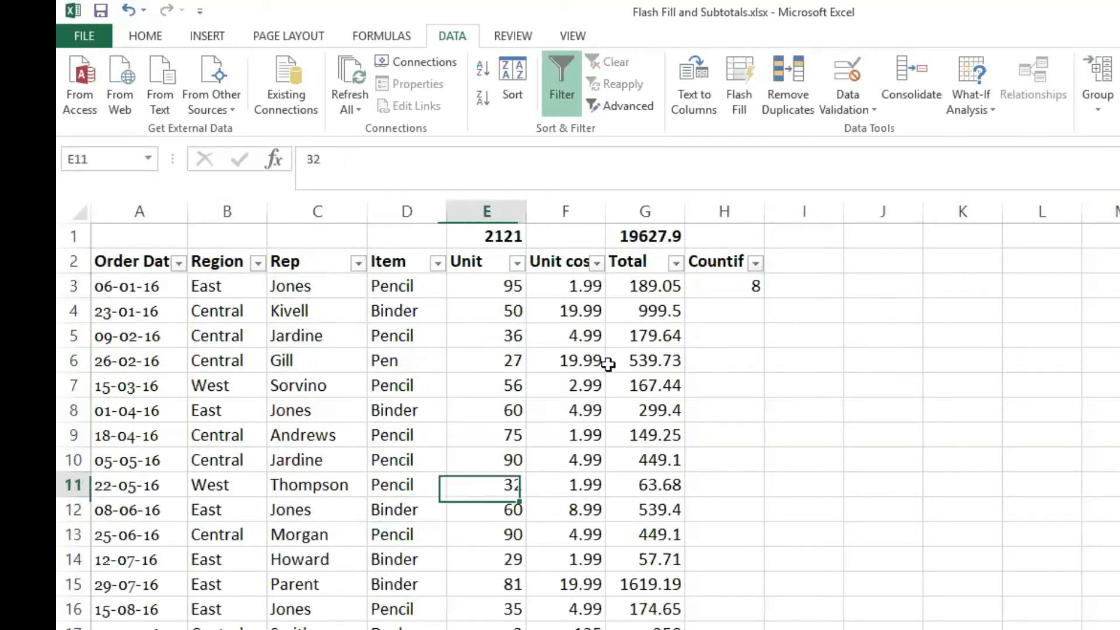
pyautogui.press('Left')
pyautogui.press('Up')
pyautogui.press('Up')
pyautogui.press('Up')
pyautogui.press('Up')
pyautogui.hotkey('ctrl', 'c')
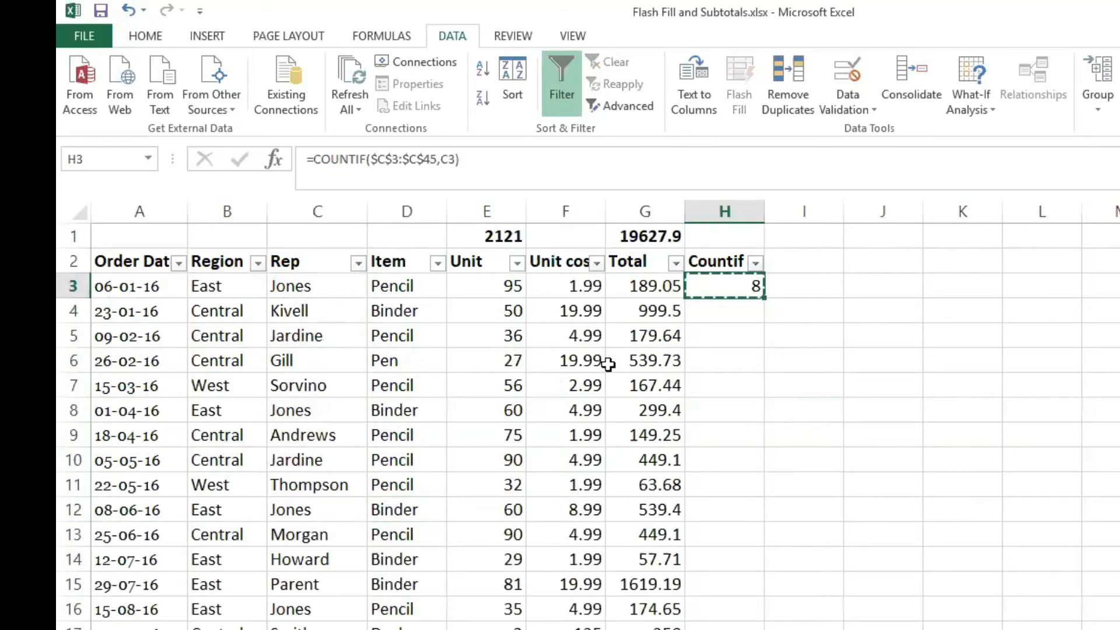
# Step: Paste the copied COUNTIF formula into the whole Countif column down to row 45 and return to its header
pyautogui.press('Left')
pyautogui.hotkey('ctrl', 'Down')
pyautogui.press('Right')
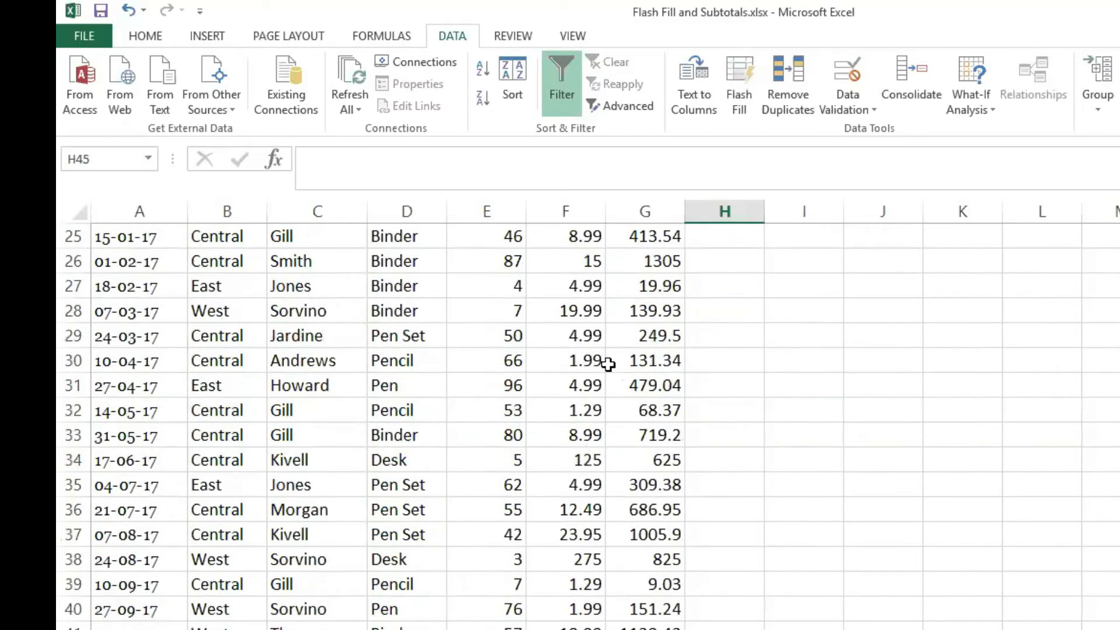
pyautogui.hotkey('ctrl', 'shift', 'Up')
pyautogui.hotkey('ctrl', 'v')
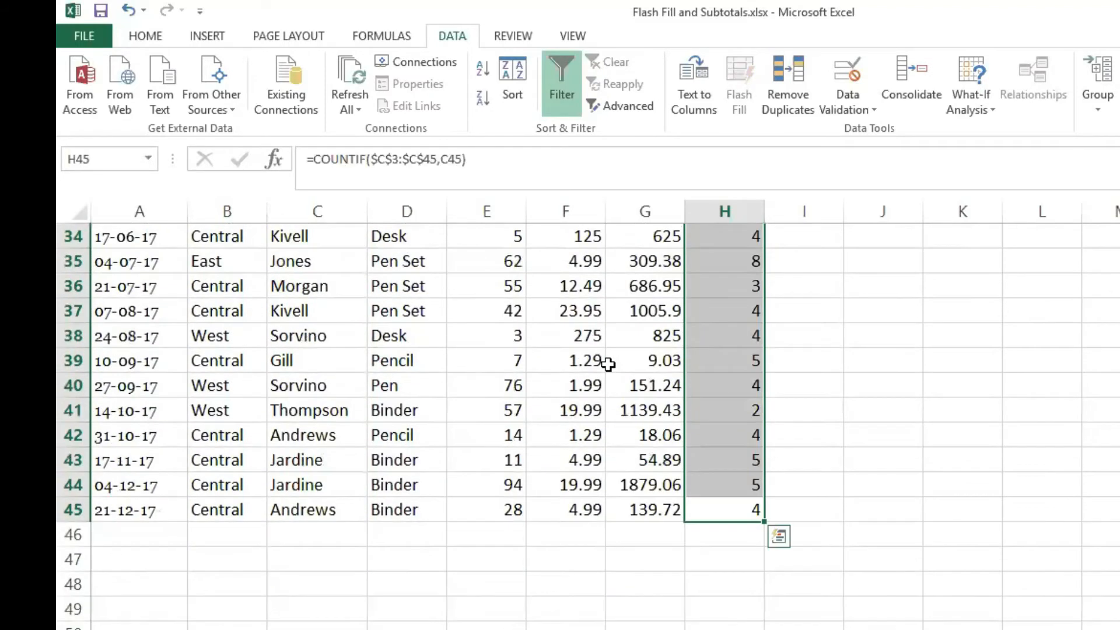
pyautogui.press('Up')
pyautogui.press('Up')
pyautogui.hotkey('ctrl', 'Up')
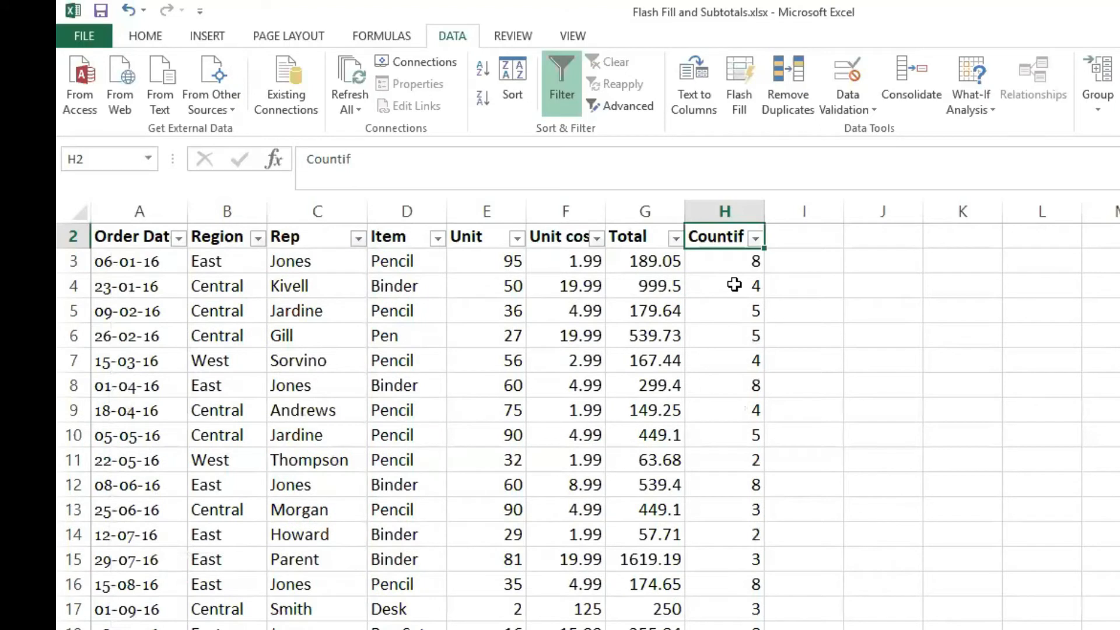
# Step: Examine the COUNTIF formula in H4 and the list of reps in the Rep column's filter
pyautogui.click(726, 285)
pyautogui.click(358, 238)
pyautogui.click(198, 425)
pyautogui.press('Escape')
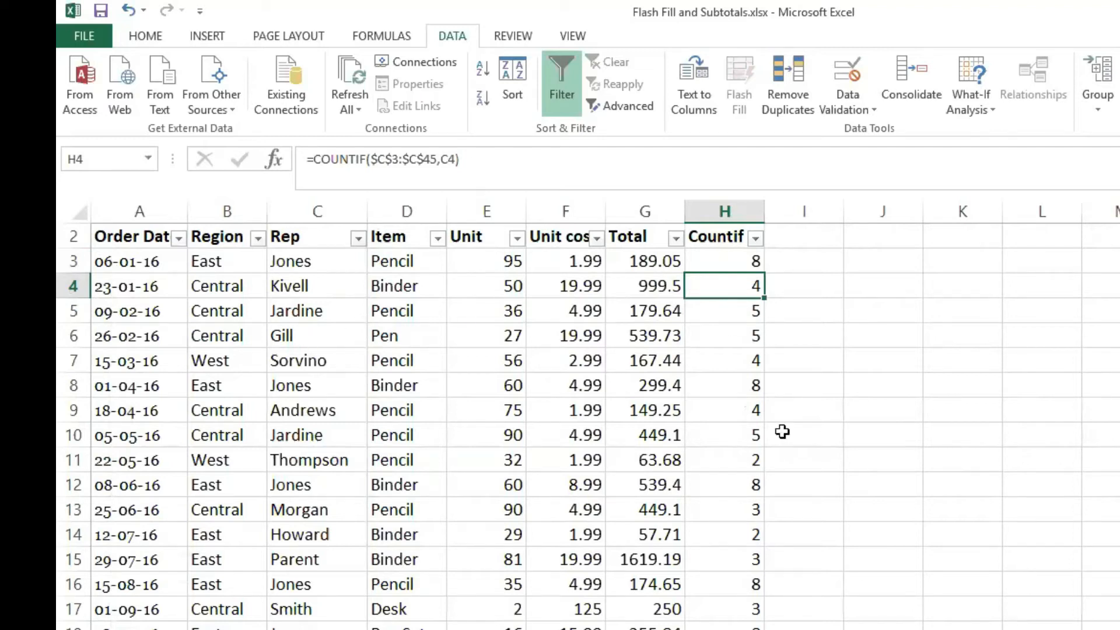
# Step: Enter the header Countif-counter in I2, next to the Countif header
pyautogui.click(806, 240)
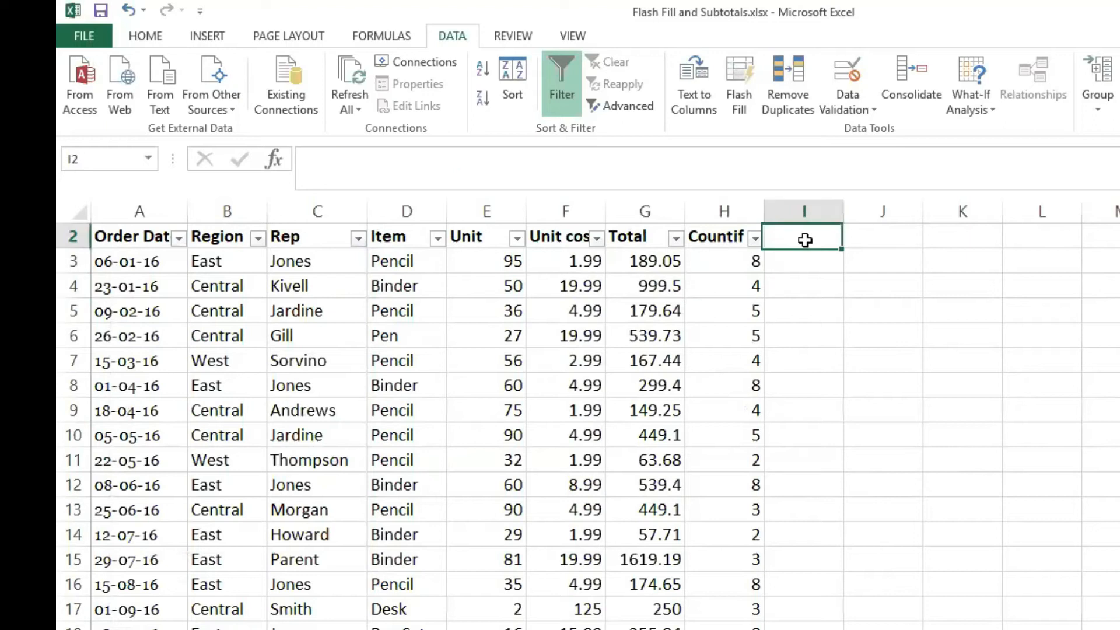
pyautogui.write('Countif')
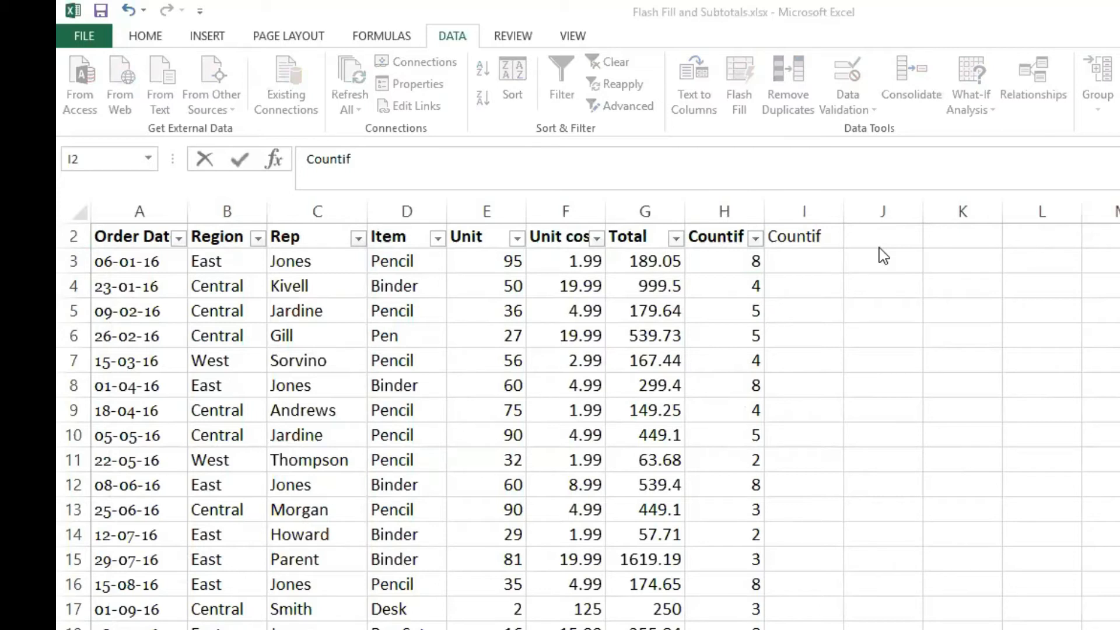
pyautogui.click(825, 239)
pyautogui.write('-counter')
pyautogui.press('Return')
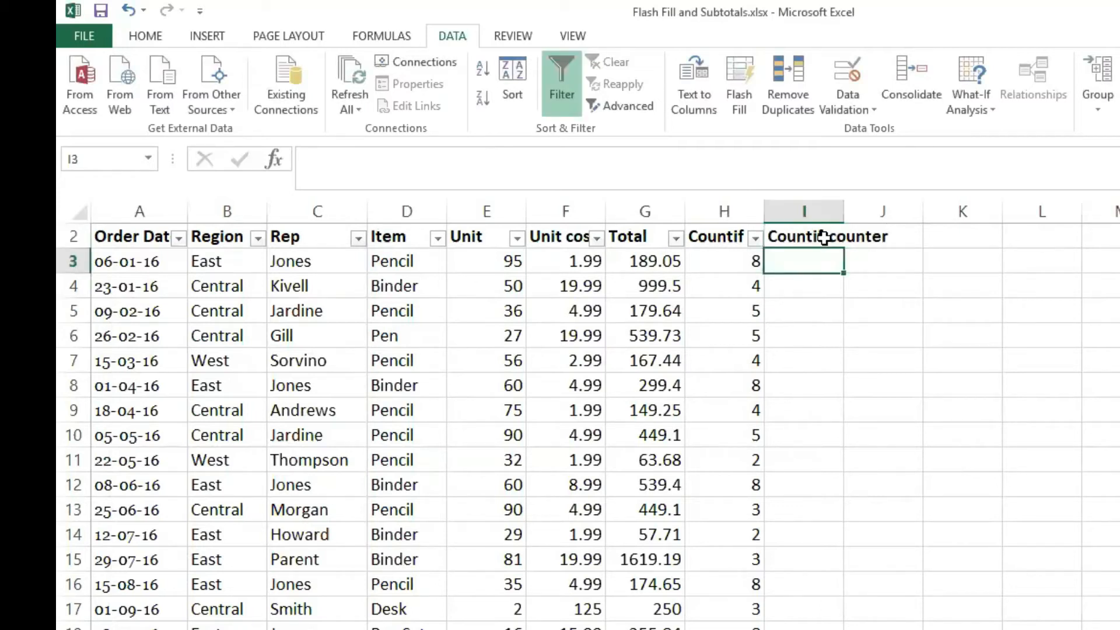
# Step: Enter the formula =COUNTIF(C3:C3,C3) in I3, the first data cell of the Countif-counter column
pyautogui.write('=countif')
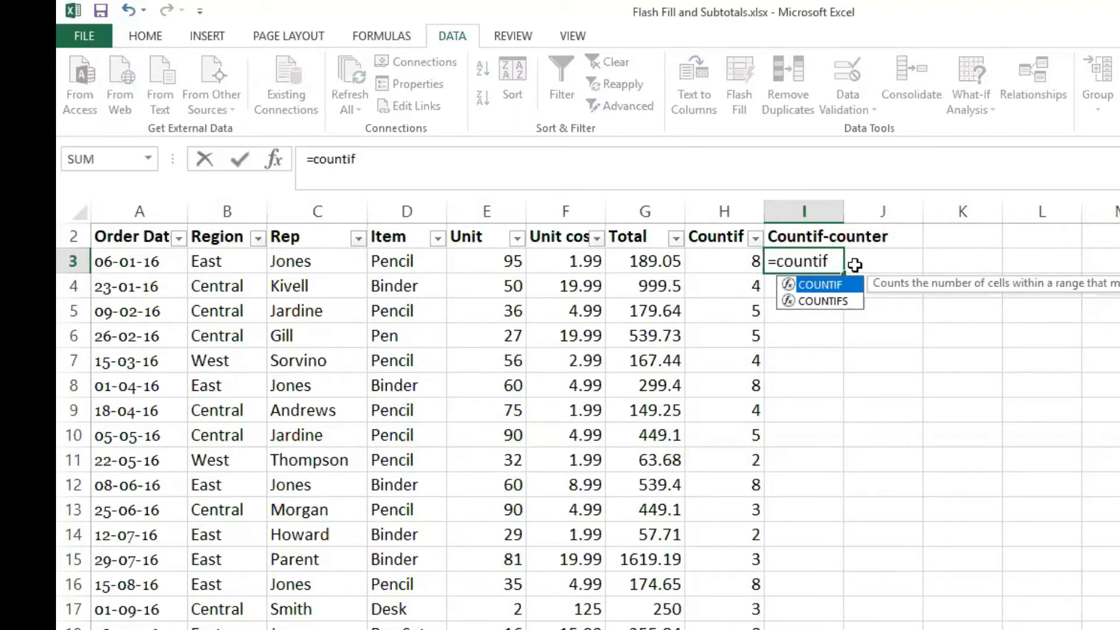
pyautogui.press('Tab')
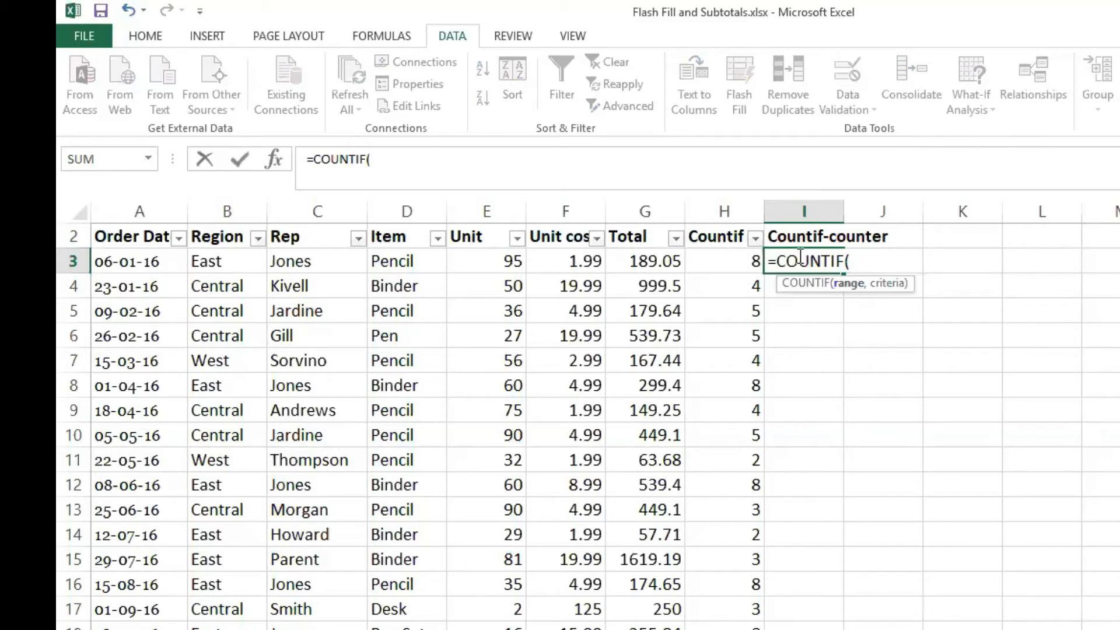
pyautogui.click(313, 264)
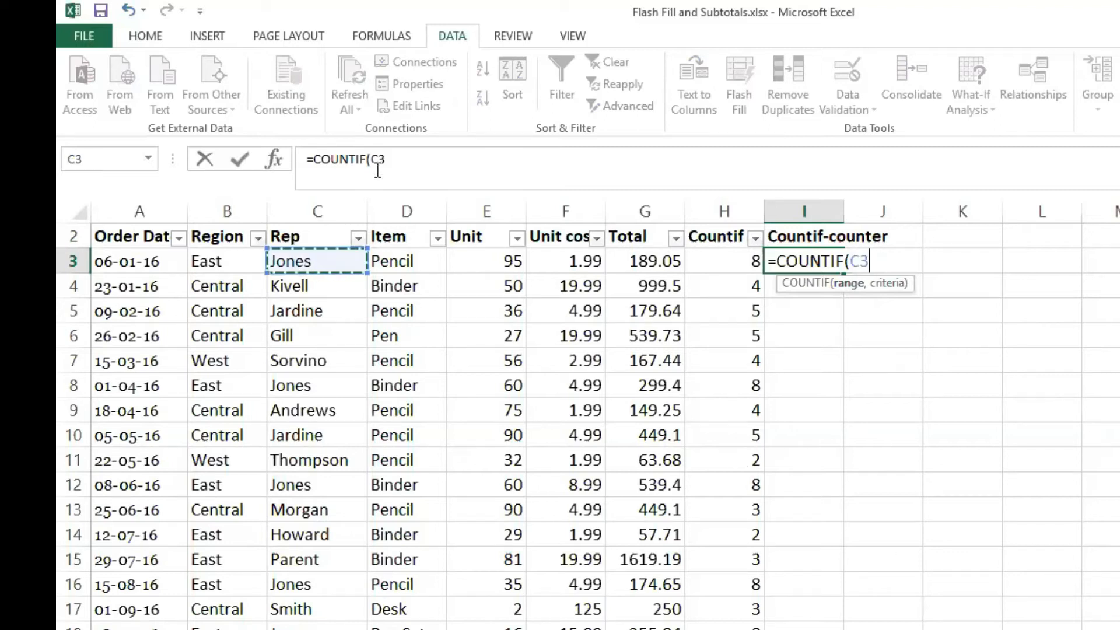
pyautogui.write(':C3')
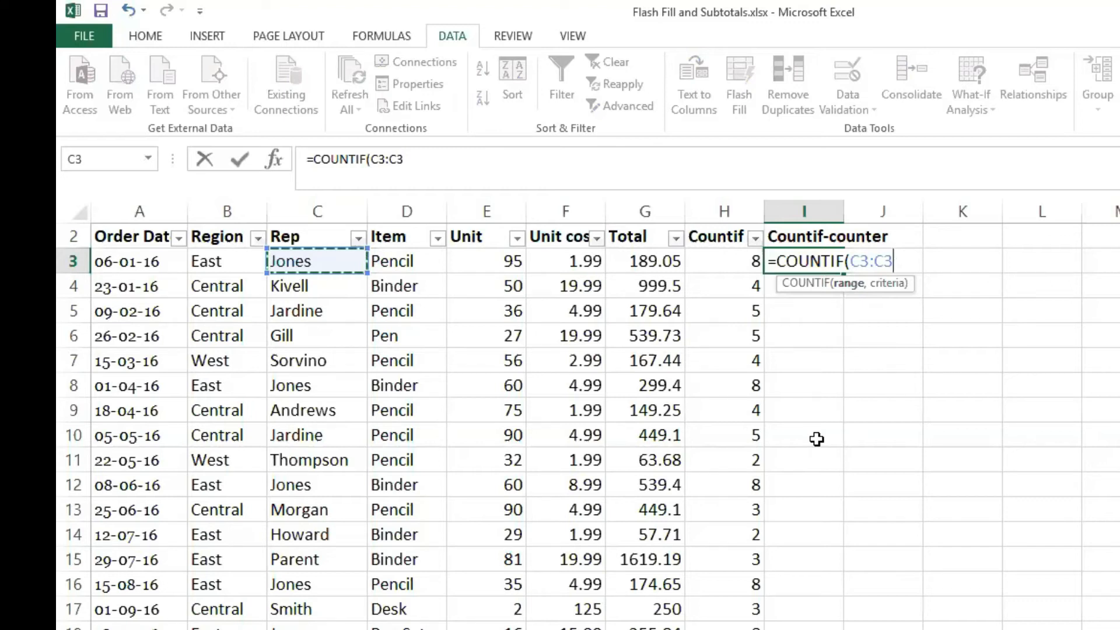
pyautogui.write(',')
pyautogui.click(317, 273)
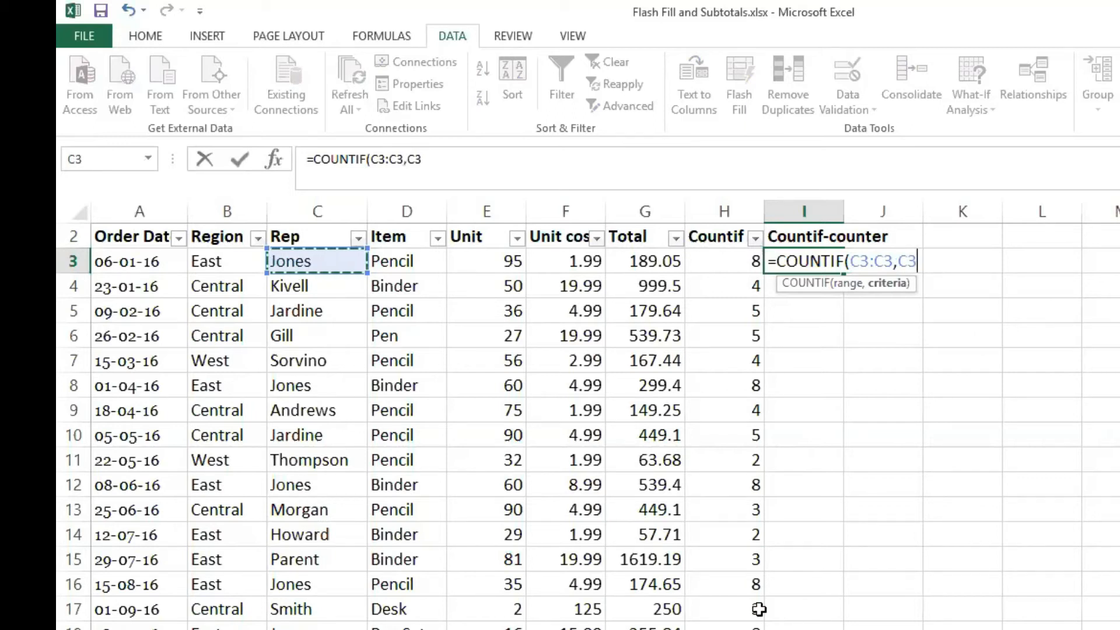
pyautogui.write(')')
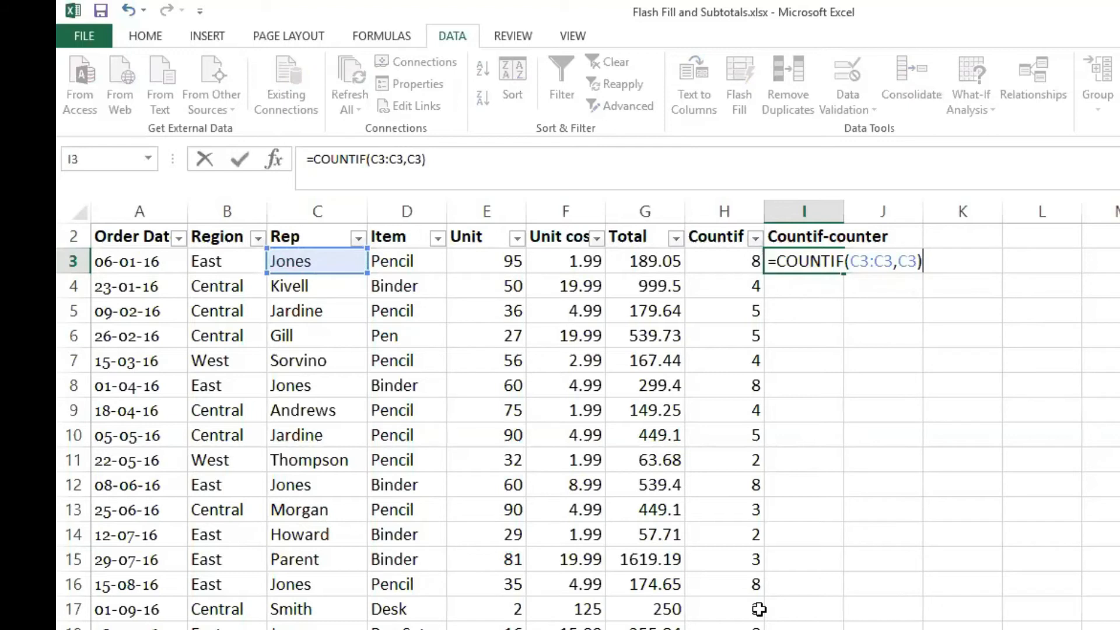
pyautogui.press('Return')
pyautogui.press('Up')
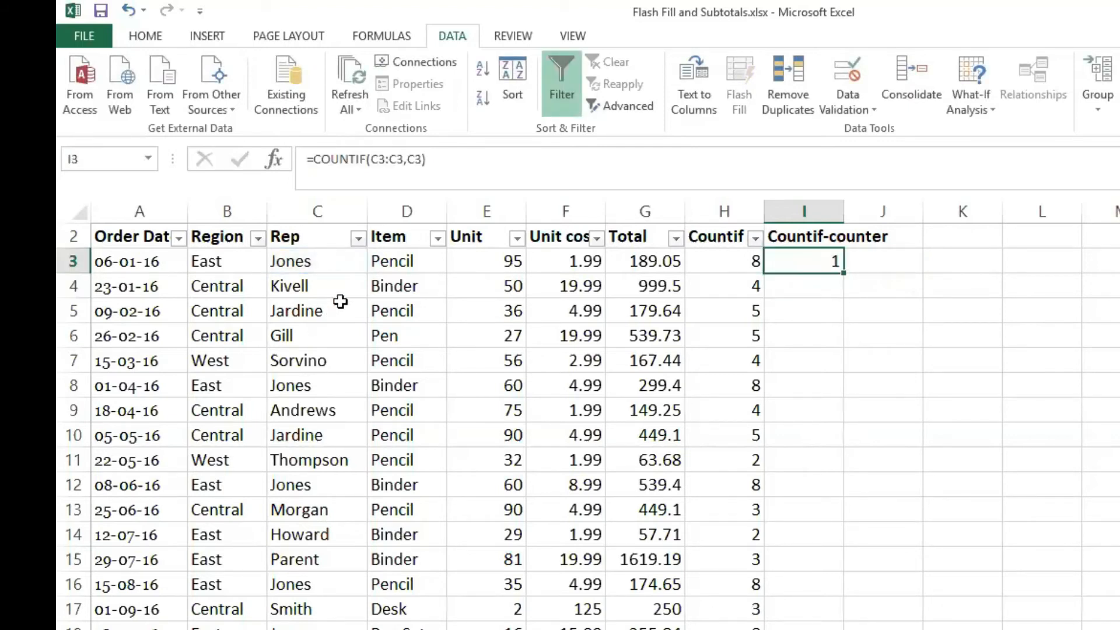
# Step: Make the range start absolute so I3 reads =COUNTIF($C$3:C3,C3), and fill it down the Countif-counter column
pyautogui.press('F2')
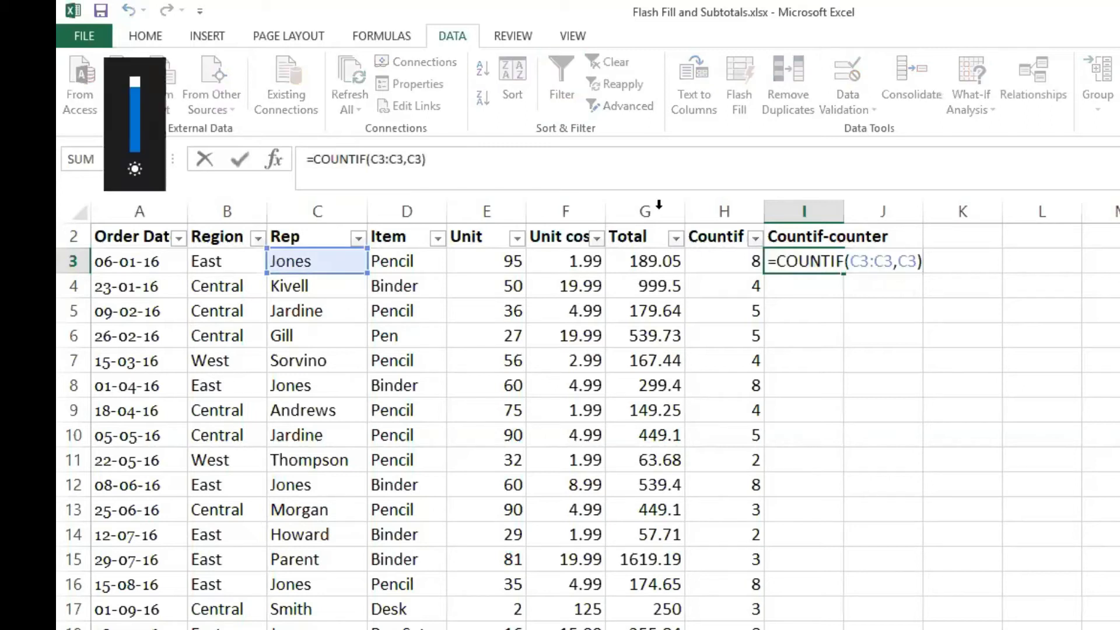
pyautogui.press('Left')
pyautogui.press('Left')
pyautogui.press('Left')
pyautogui.press('Left')
pyautogui.press('Left')
pyautogui.press('Left')
pyautogui.press('Left')
pyautogui.press('Left')
pyautogui.press('F4')
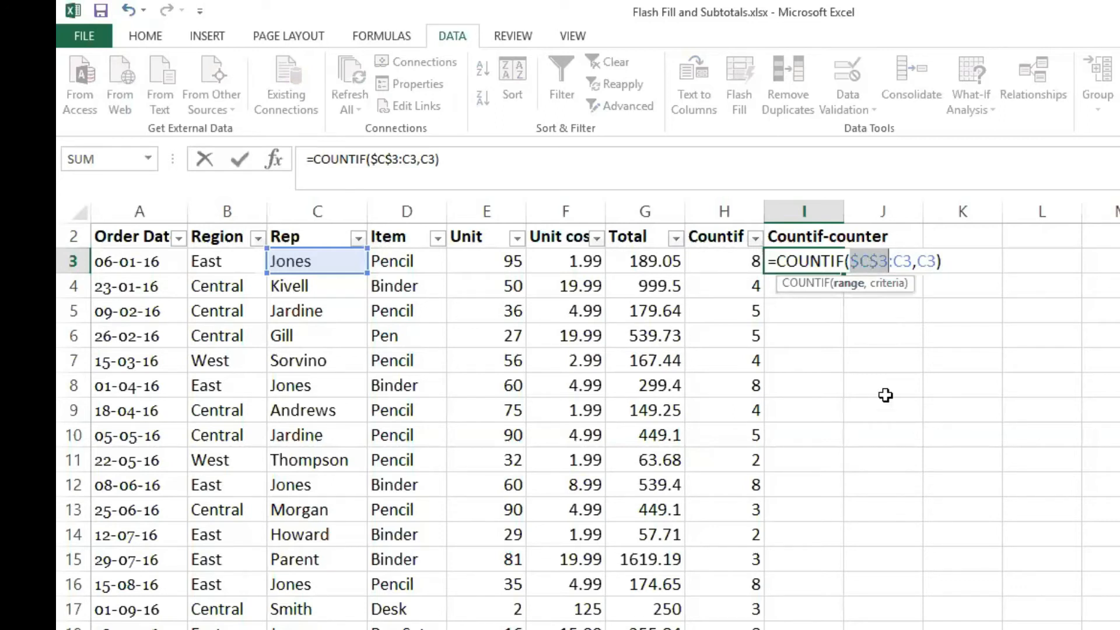
pyautogui.hotkey('ctrl', 'Return')
pyautogui.moveTo(844, 272); pyautogui.dragTo(818, 627)
pyautogui.click(1015, 602)
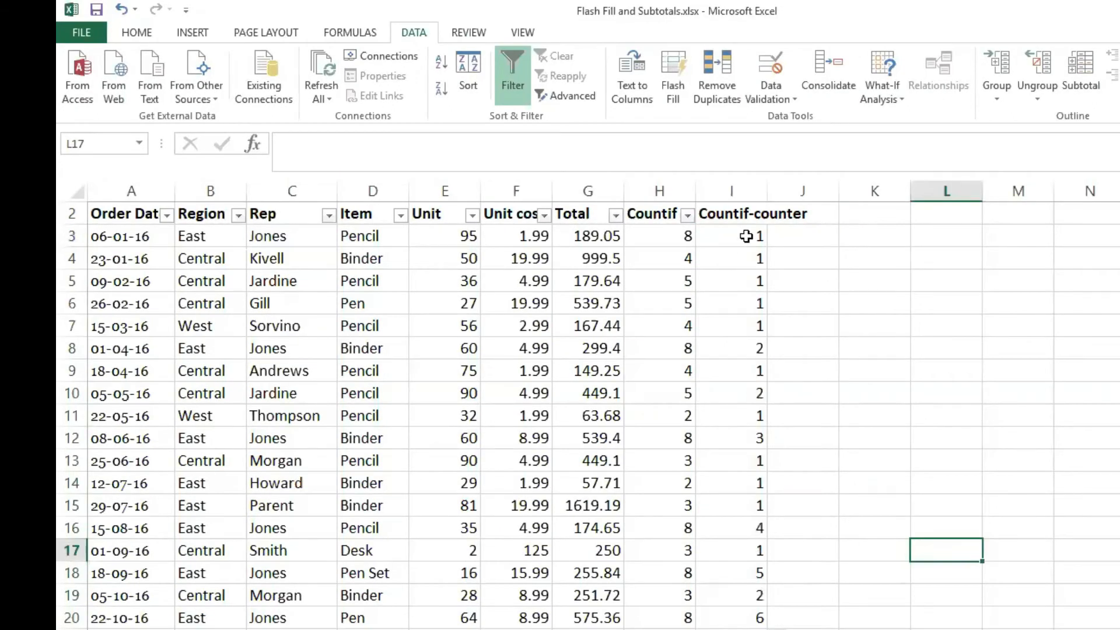
# Step: Examine the running-count formulas in I3, I4, I8 and row 12 against the matching Rep cells and the Countif value in H8
pyautogui.click(746, 237)
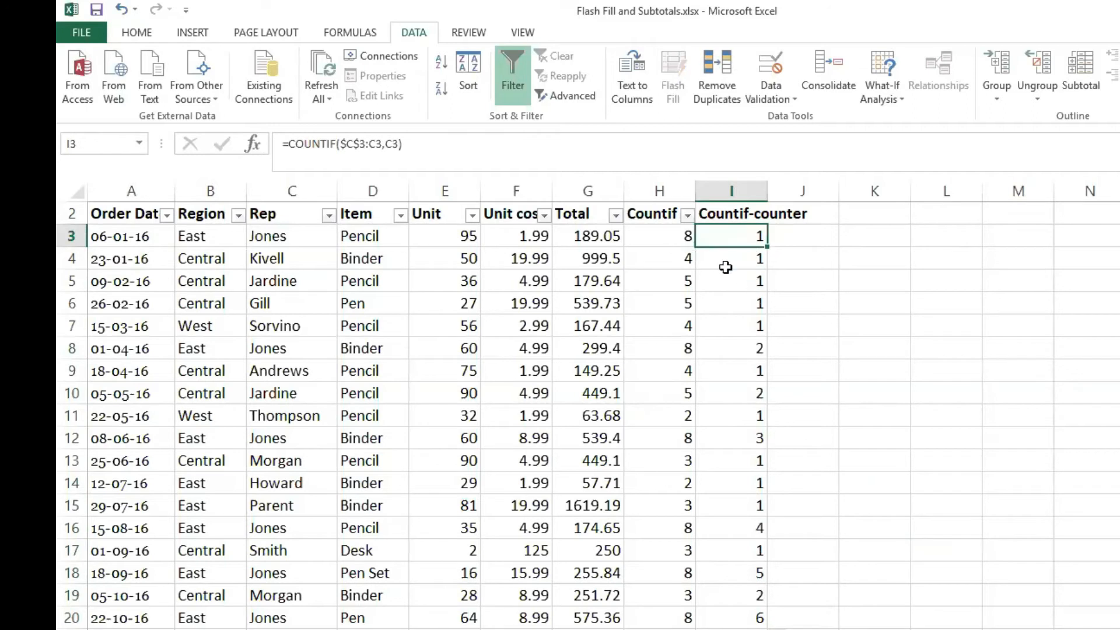
pyautogui.click(733, 257)
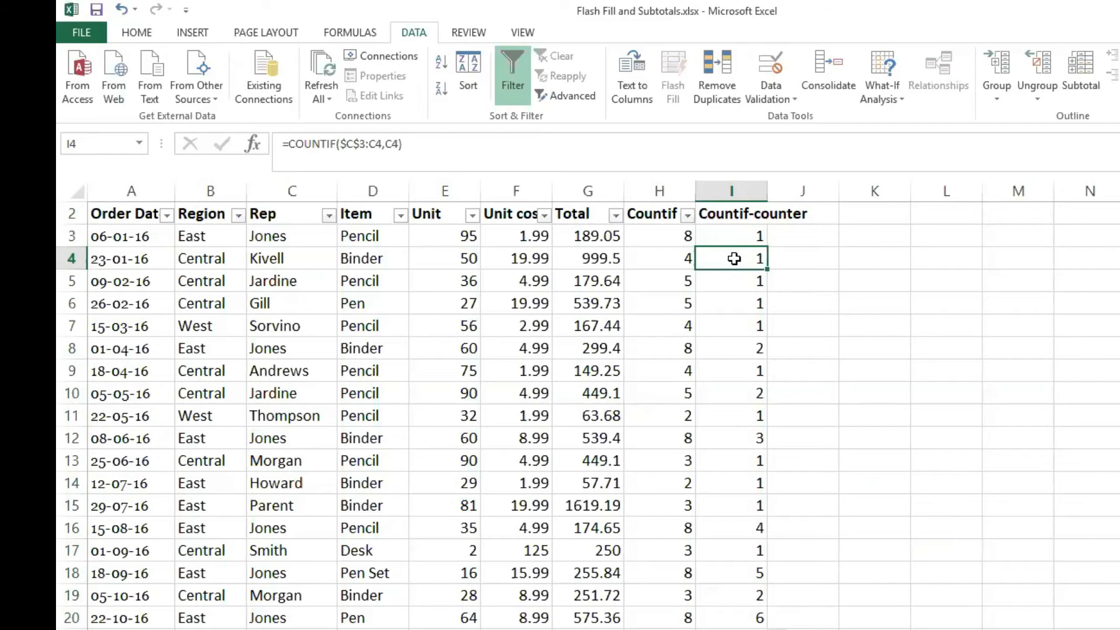
pyautogui.moveTo(298, 237); pyautogui.dragTo(298, 262)
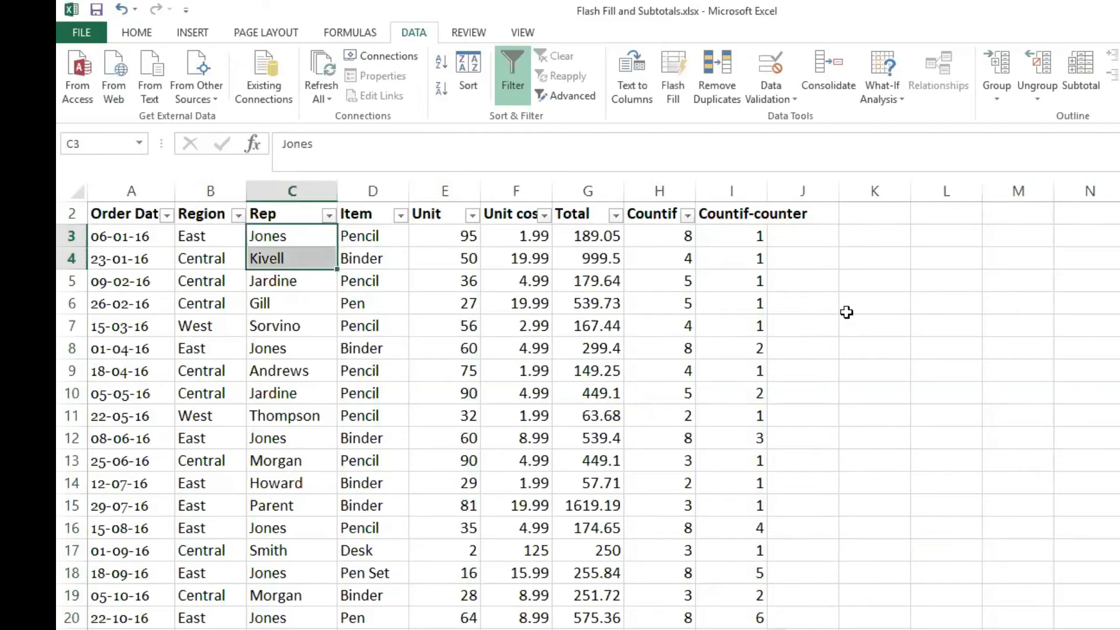
pyautogui.click(737, 262)
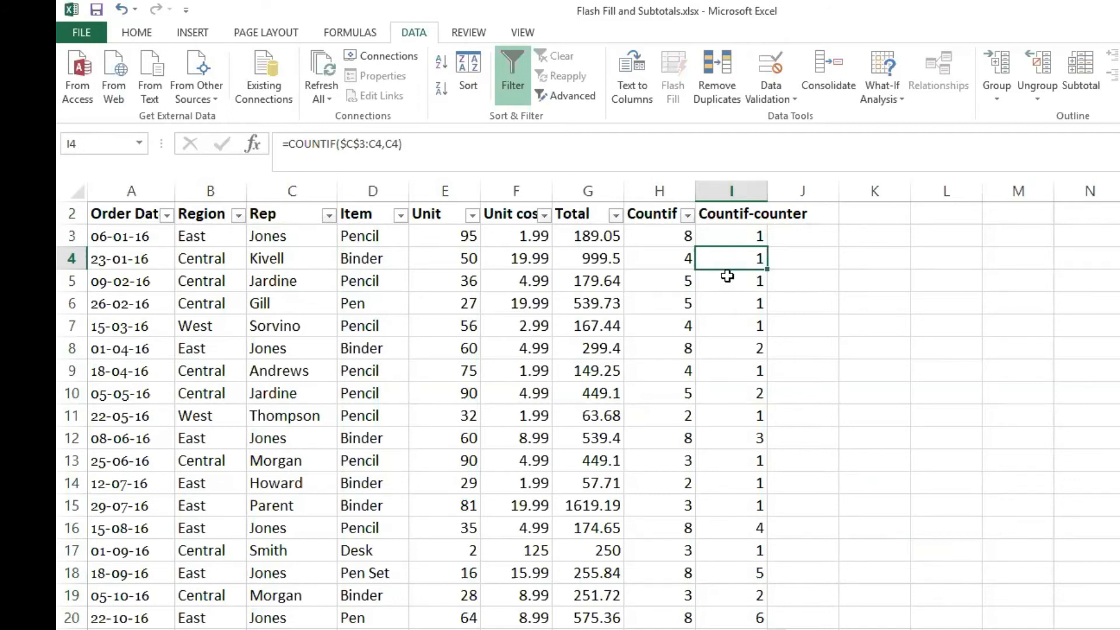
pyautogui.moveTo(721, 348); pyautogui.dragTo(118, 350)
pyautogui.click(295, 350)
pyautogui.click(753, 344)
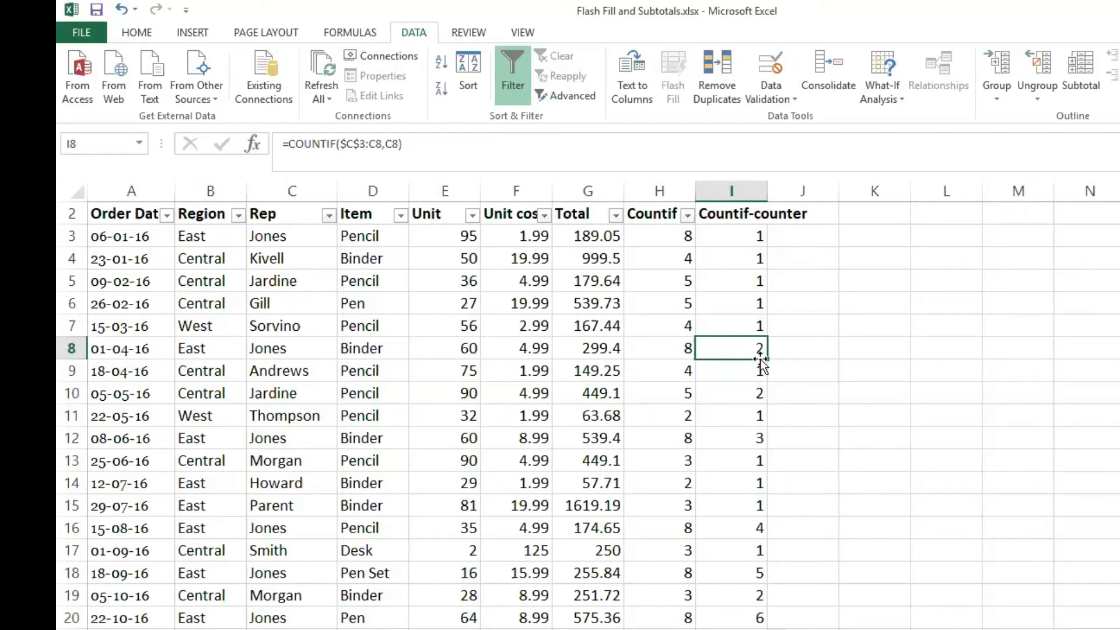
pyautogui.click(670, 344)
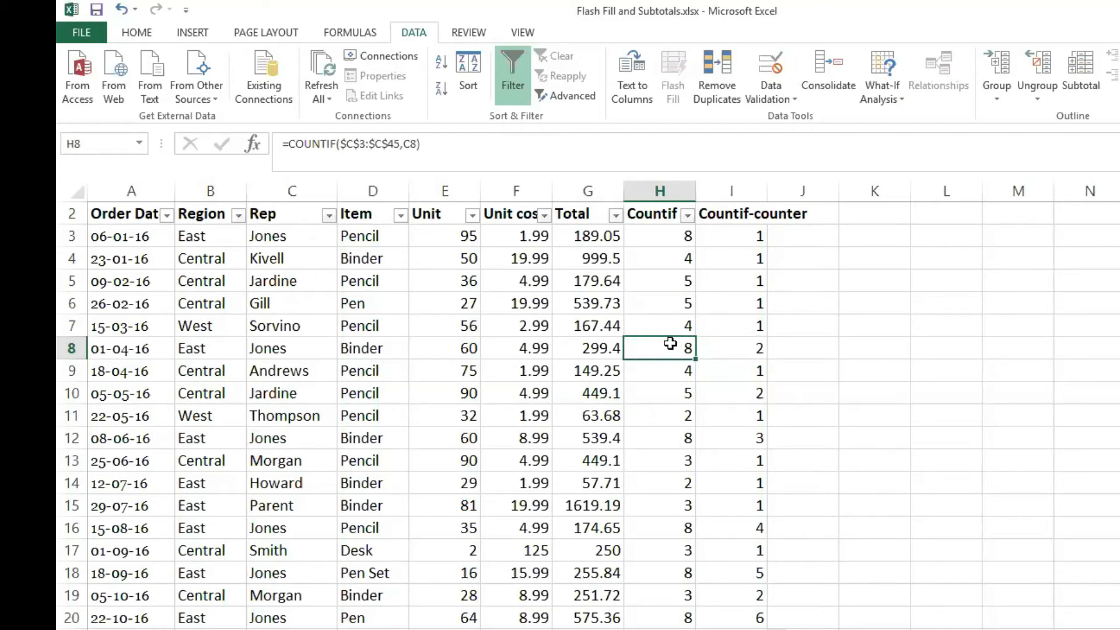
pyautogui.moveTo(746, 349); pyautogui.dragTo(862, 360)
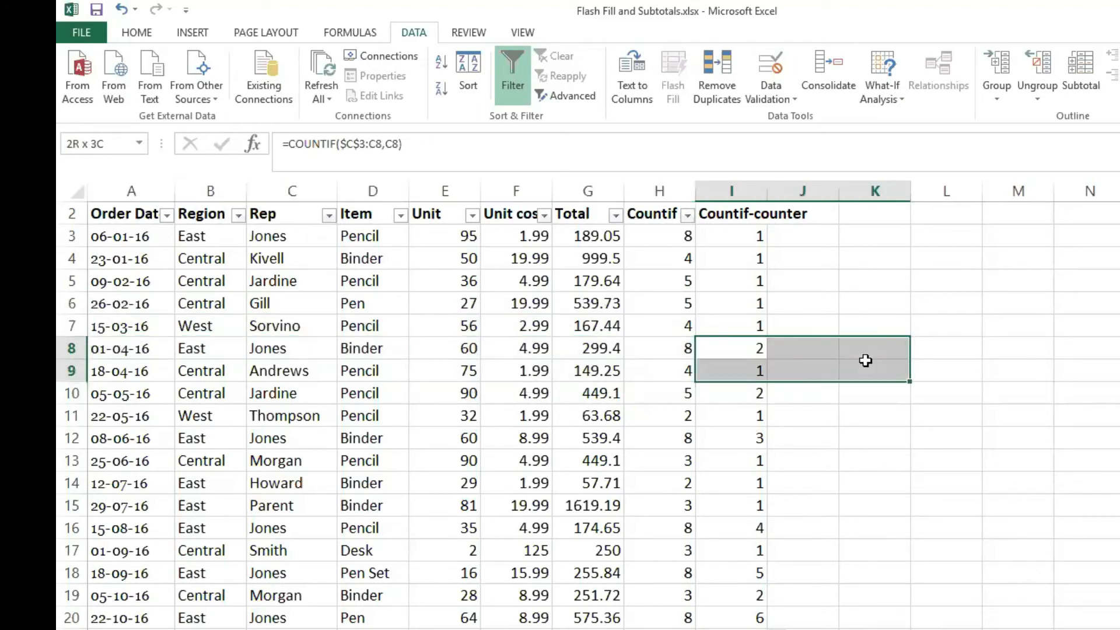
pyautogui.moveTo(740, 439); pyautogui.dragTo(94, 438)
pyautogui.click(791, 476)
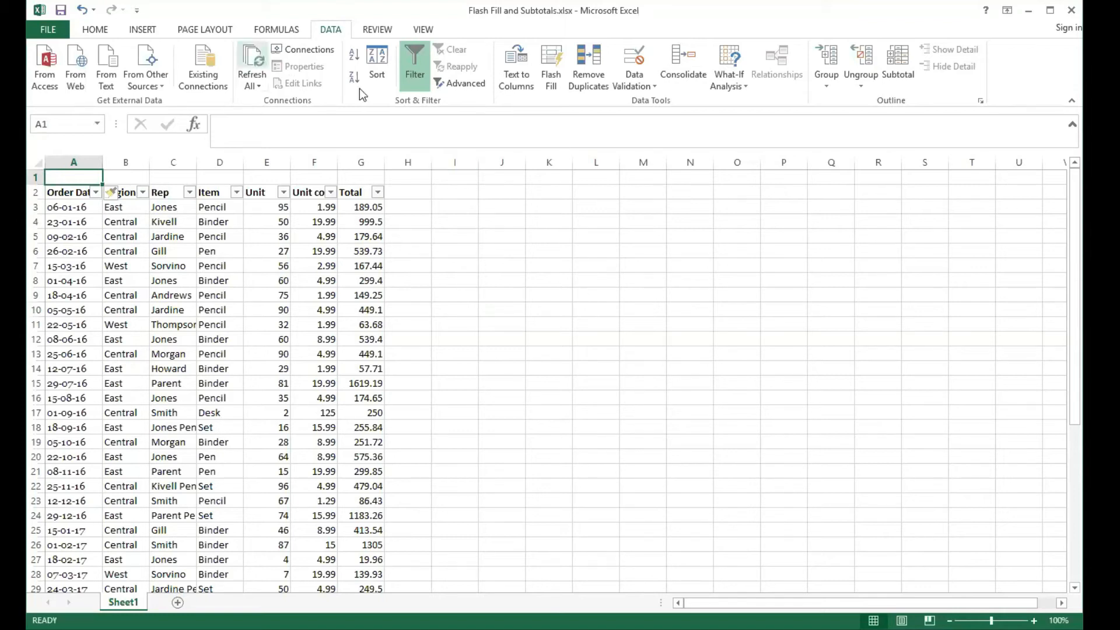
# Step: Add a new worksheet and rename Sheet1 as 2016
pyautogui.click(178, 602)
pyautogui.click(122, 601)
pyautogui.write('2016')
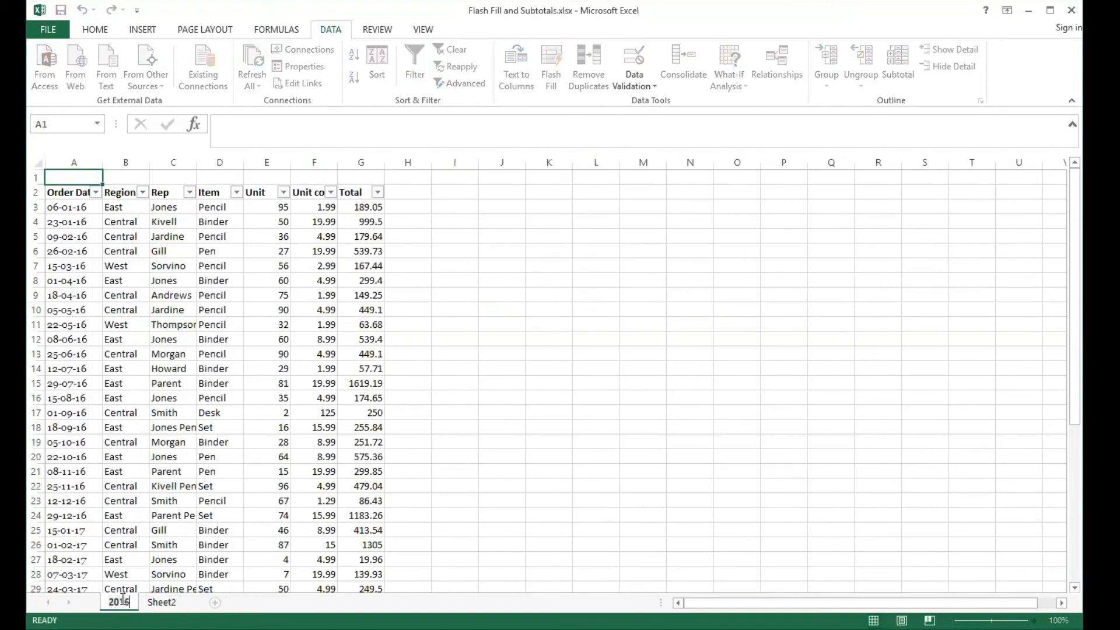
pyautogui.press('Return')
# Step: Rename the new worksheet, Sheet2, as 2017
pyautogui.doubleClick(175, 596)
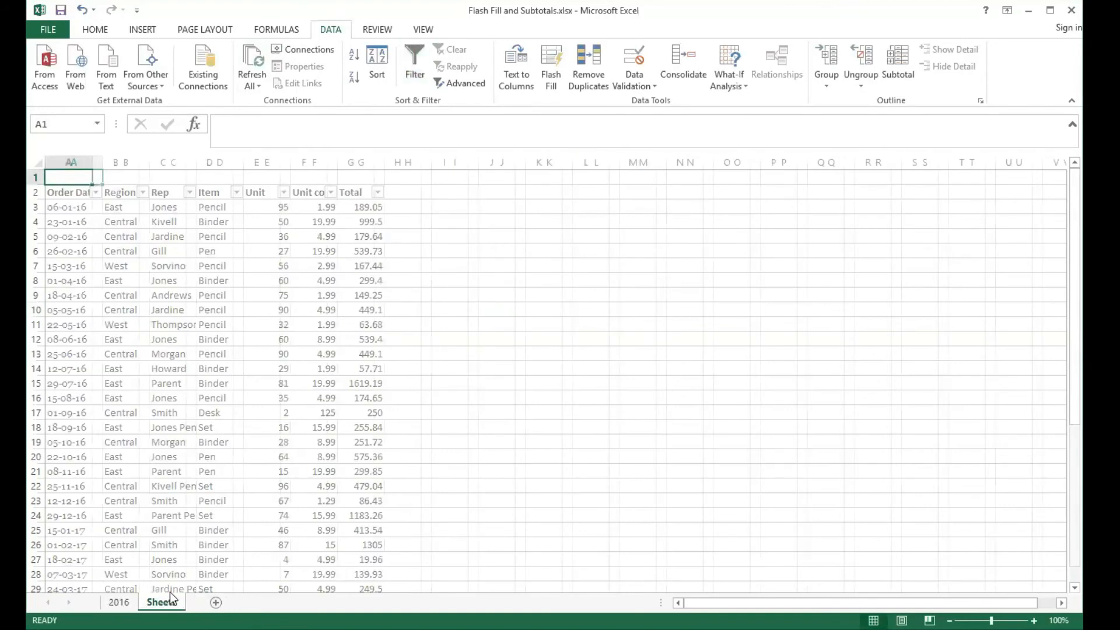
pyautogui.write('2017')
pyautogui.press('Return')
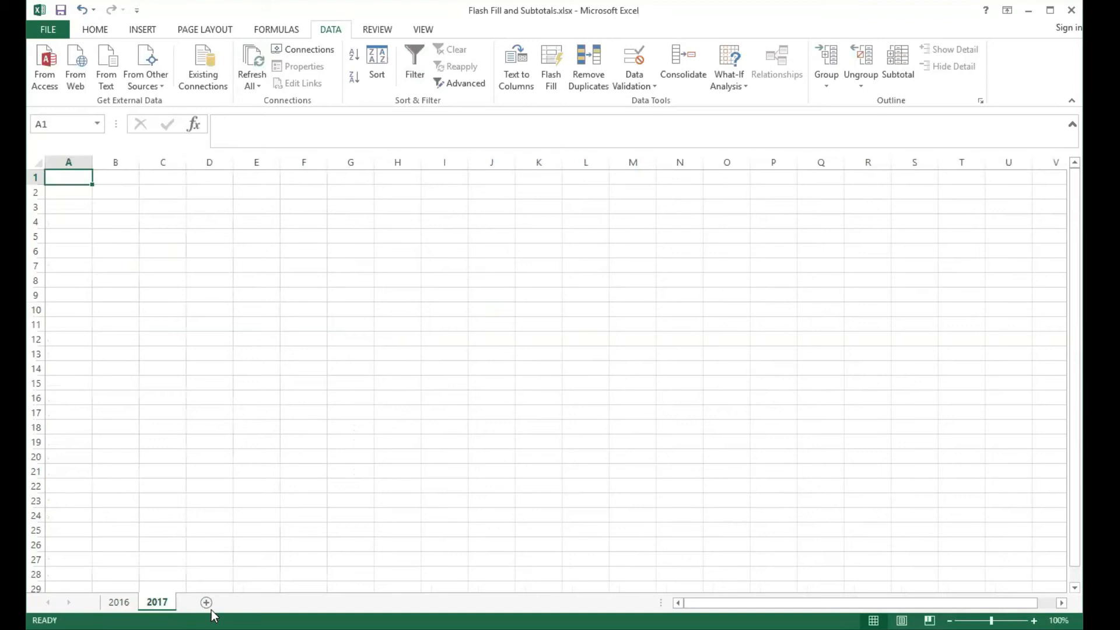
# Step: Add a new worksheet after the 2017 sheet and rename it as 2018
pyautogui.click(206, 602)
pyautogui.doubleClick(201, 600)
pyautogui.write('202')
pyautogui.press('BackSpace')
pyautogui.press('BackSpace')
pyautogui.write('18')
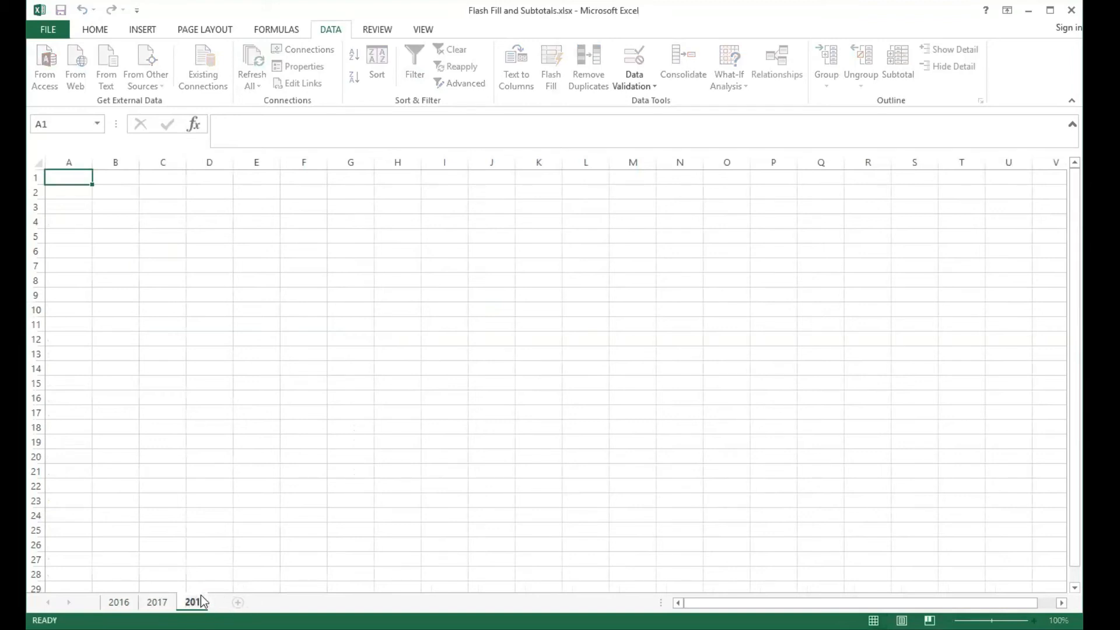
pyautogui.press('Return')
# Step: Add a new worksheet after the 2018 sheet and rename it as Summary
pyautogui.click(245, 602)
pyautogui.doubleClick(237, 600)
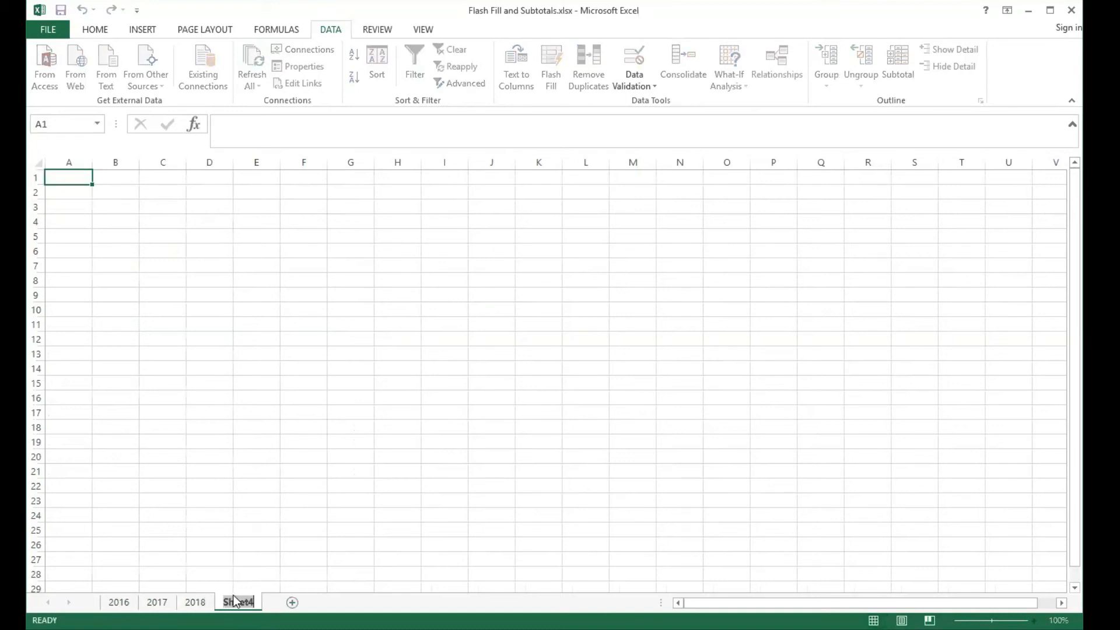
pyautogui.write('Summary')
pyautogui.press('Return')
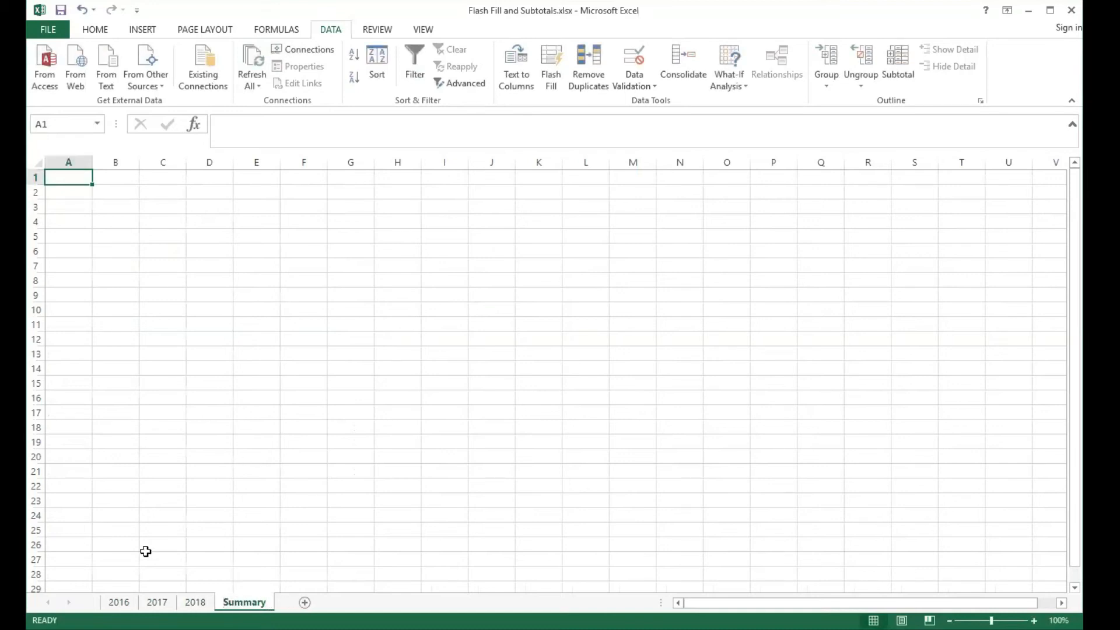
# Step: Enter the years 2016, 2017 and 2018 in cells A1:A3 of the Summary sheet
pyautogui.click(117, 602)
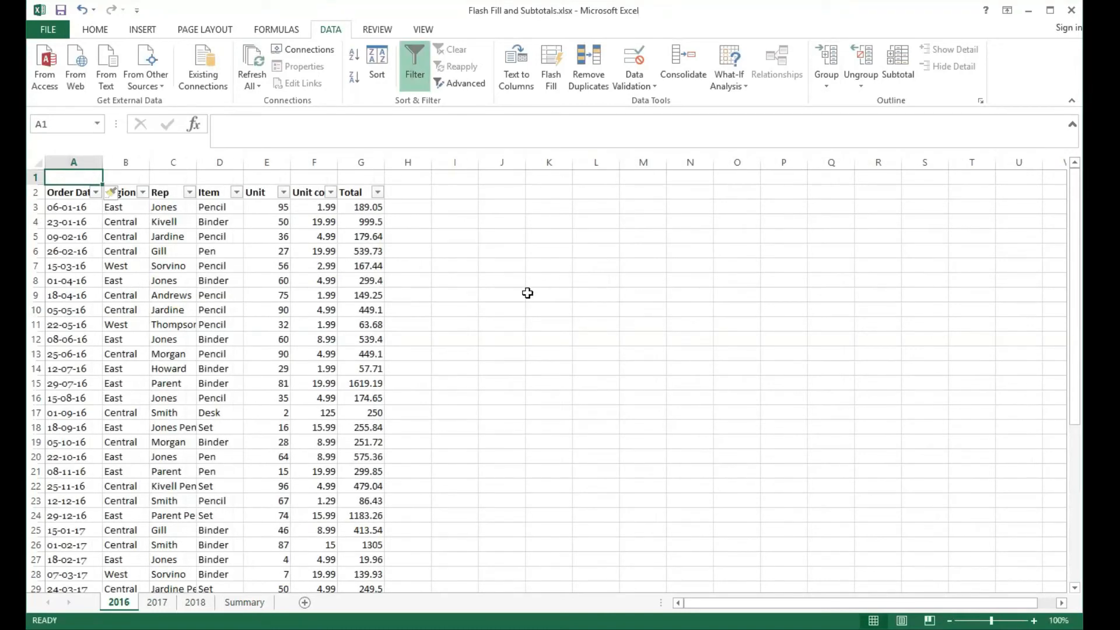
pyautogui.click(527, 293)
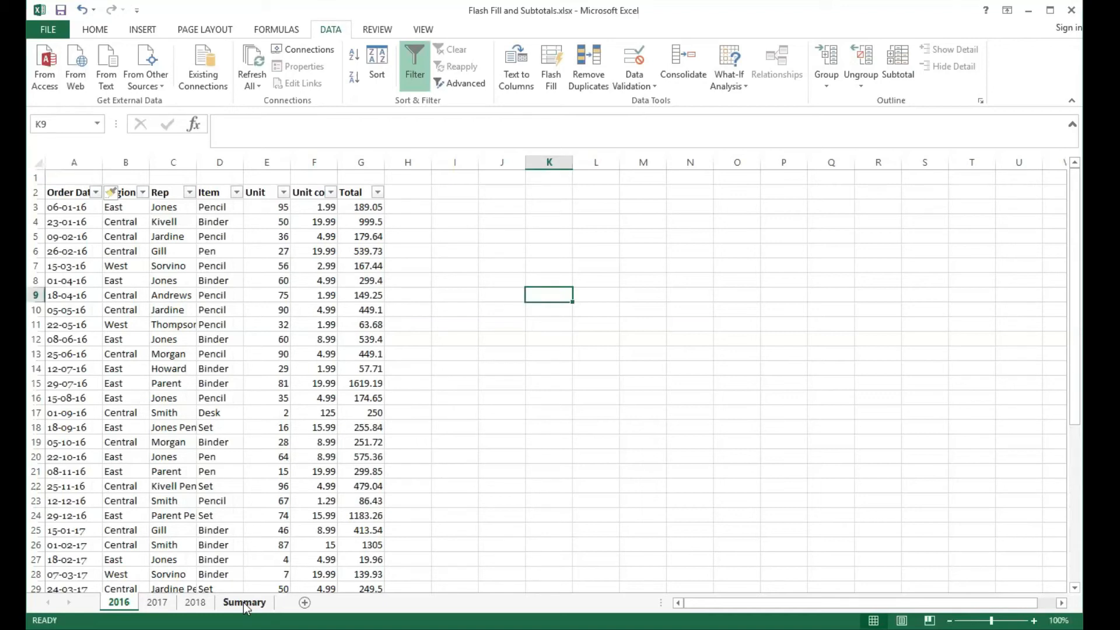
pyautogui.click(245, 603)
pyautogui.write('2016')
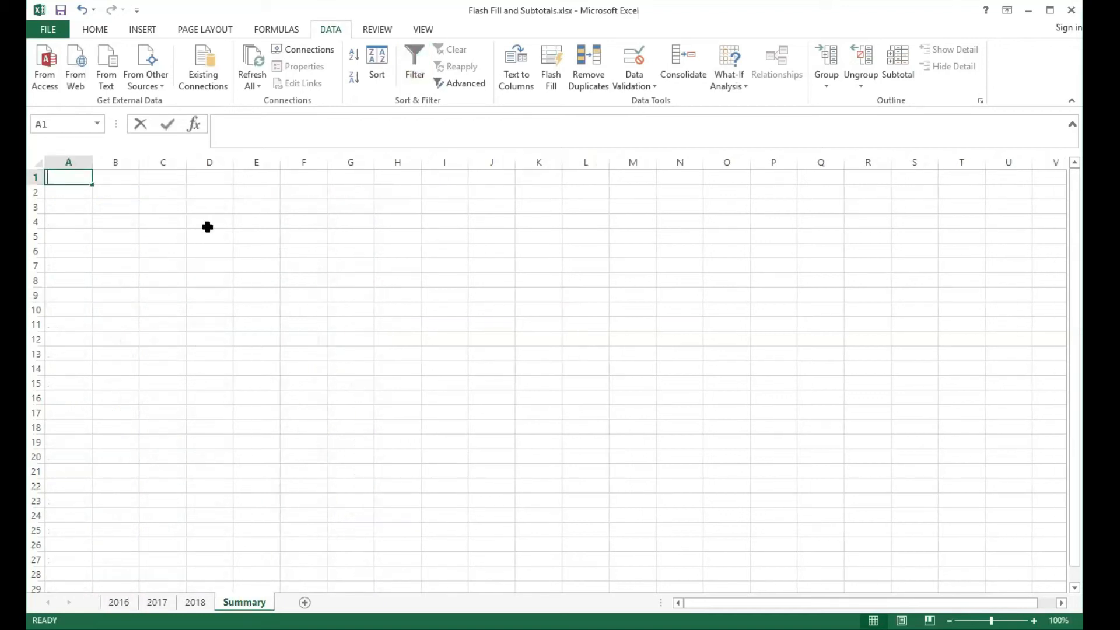
pyautogui.press('Return')
pyautogui.write('2')
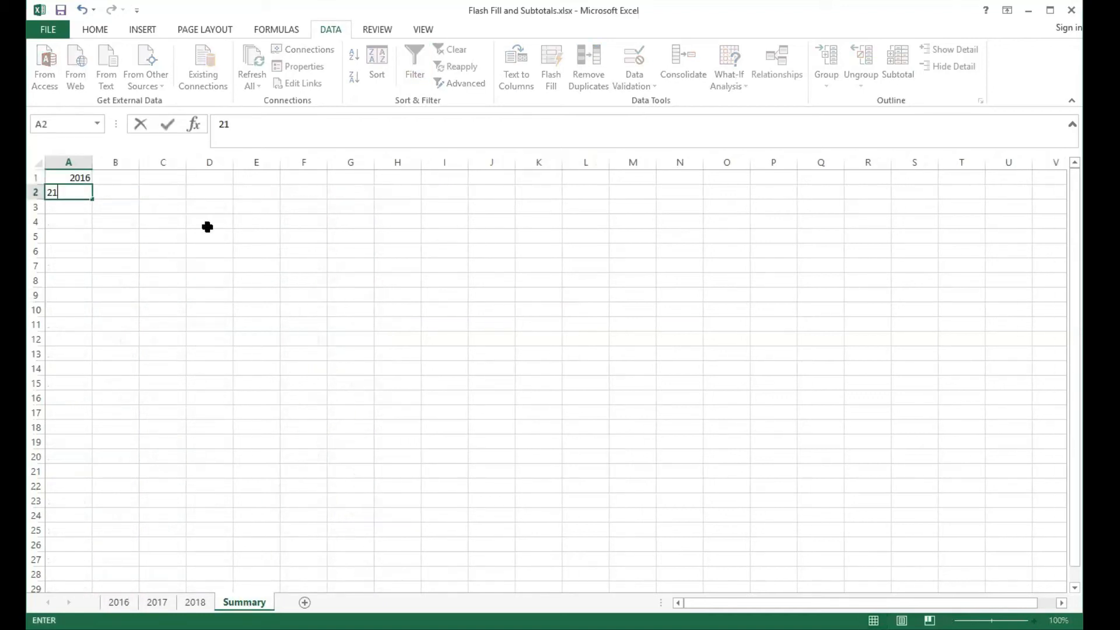
pyautogui.write('017')
pyautogui.press('Return')
pyautogui.write('2018')
pyautogui.press('Return')
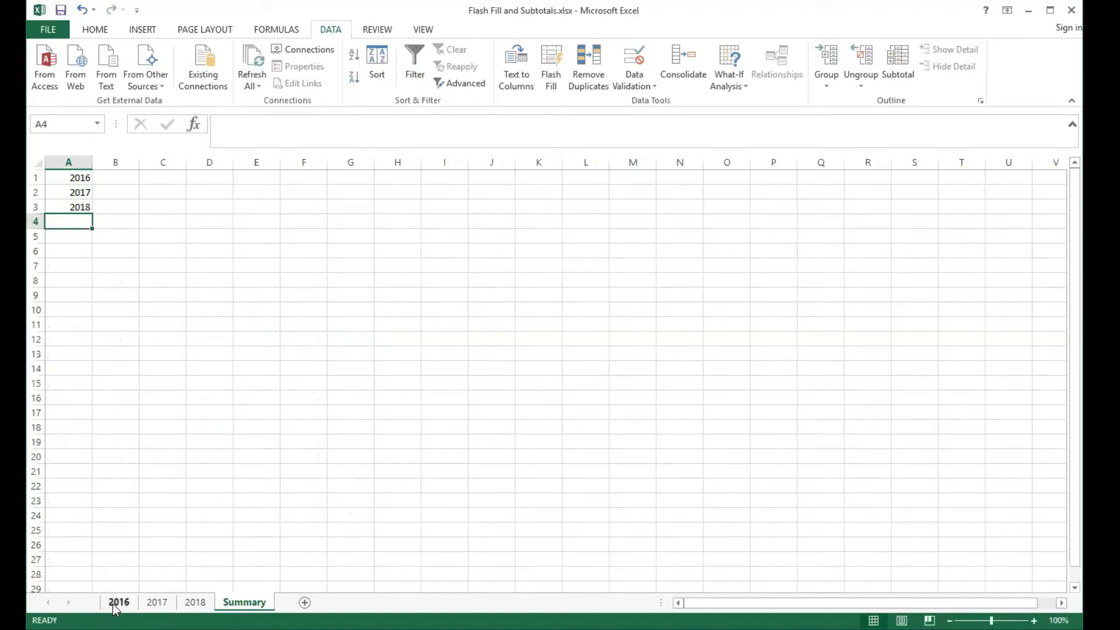
# Step: Filter the Rep column on the 2016 sheet by searching for the surname of the rep in row 3
pyautogui.click(120, 176)
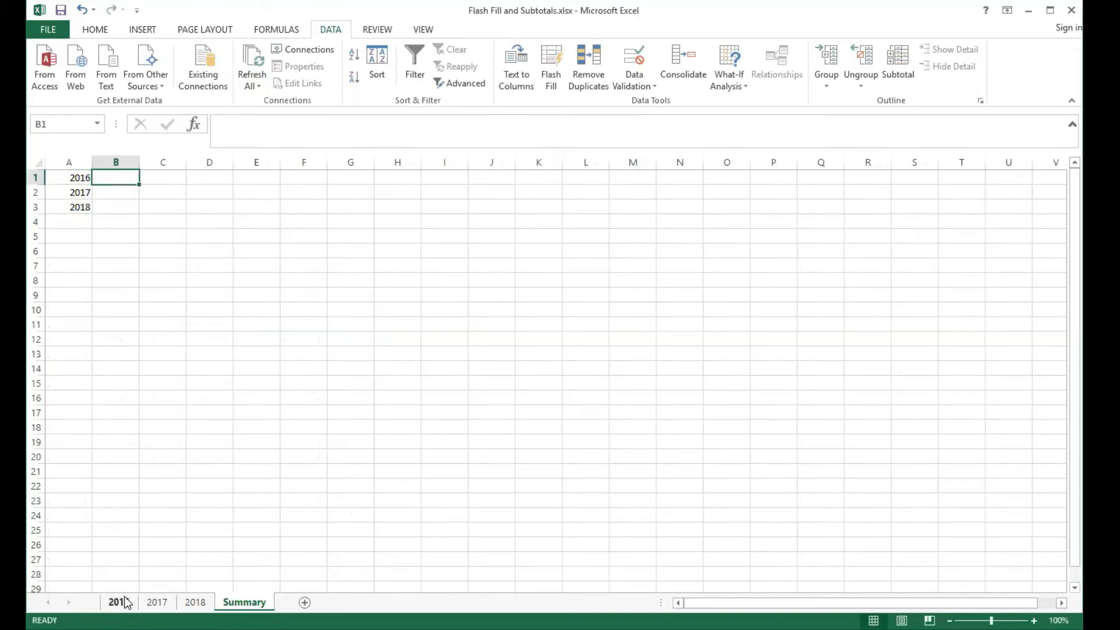
pyautogui.click(124, 603)
pyautogui.click(260, 175)
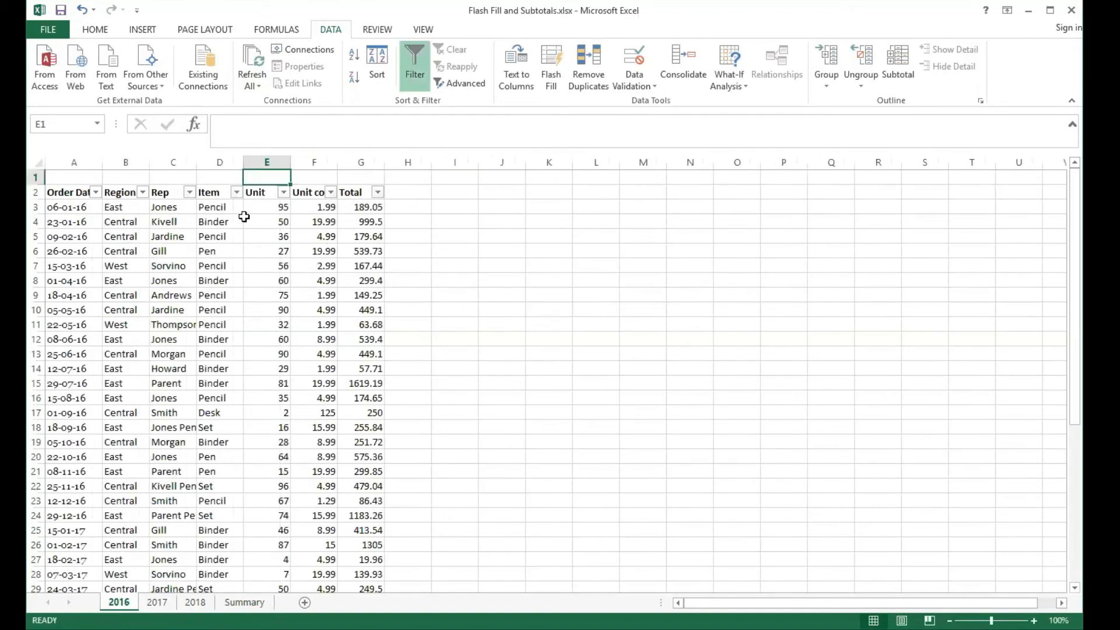
pyautogui.click(261, 193)
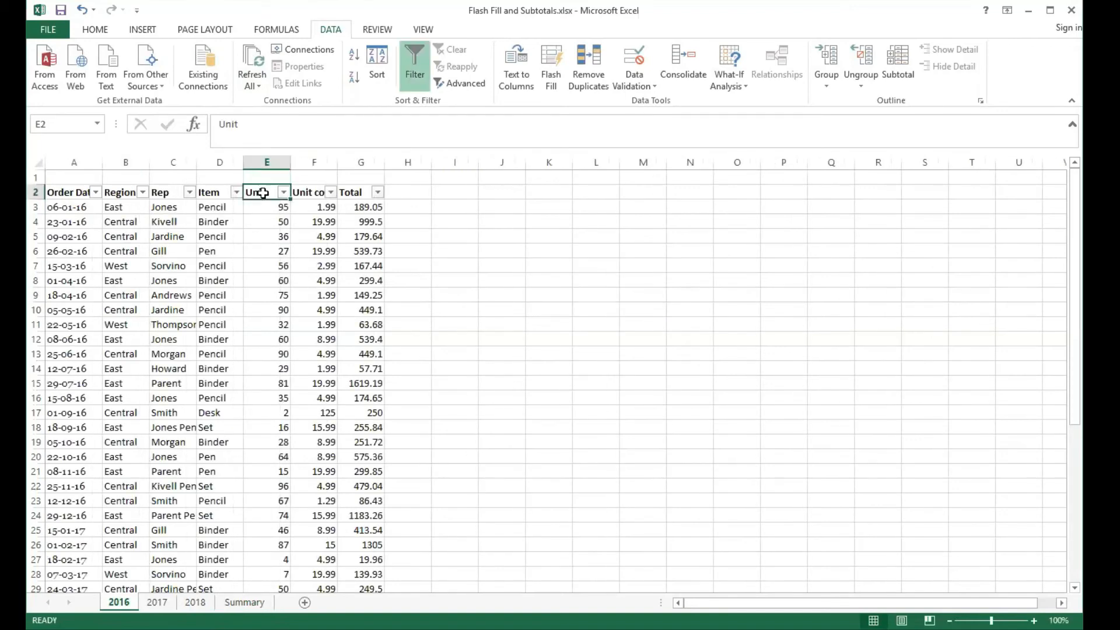
pyautogui.click(247, 603)
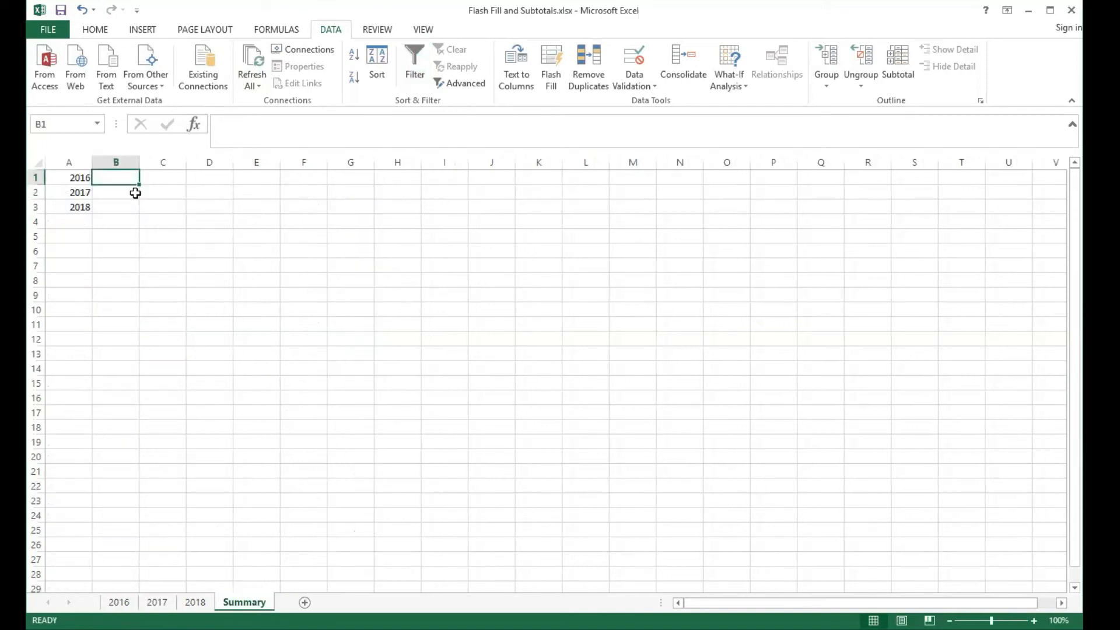
pyautogui.click(118, 603)
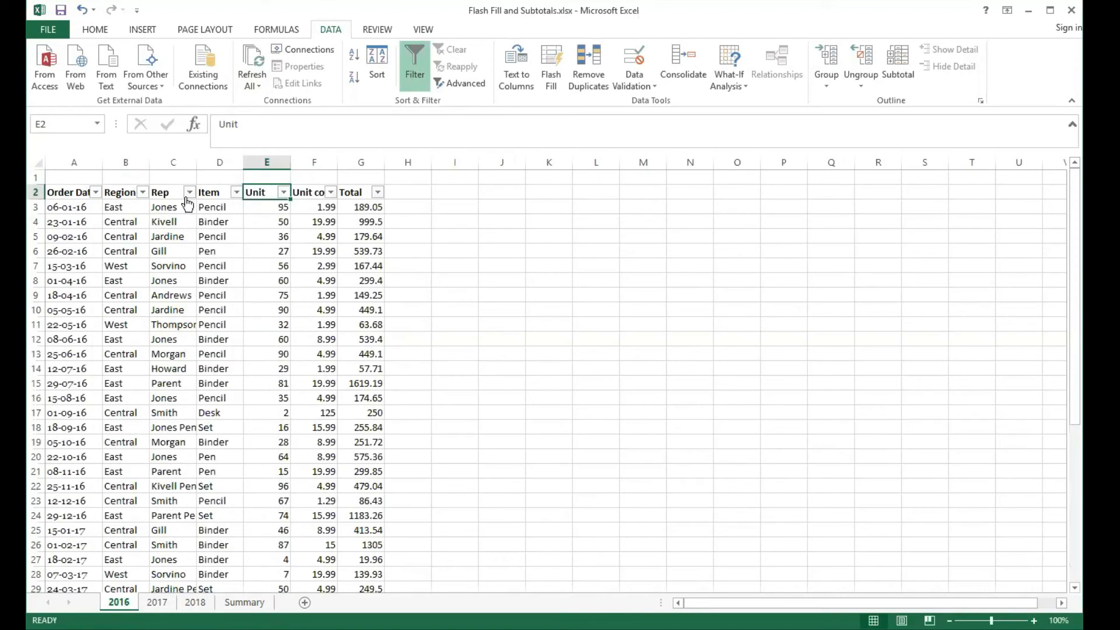
pyautogui.click(189, 193)
pyautogui.click(88, 335)
pyautogui.click(102, 317)
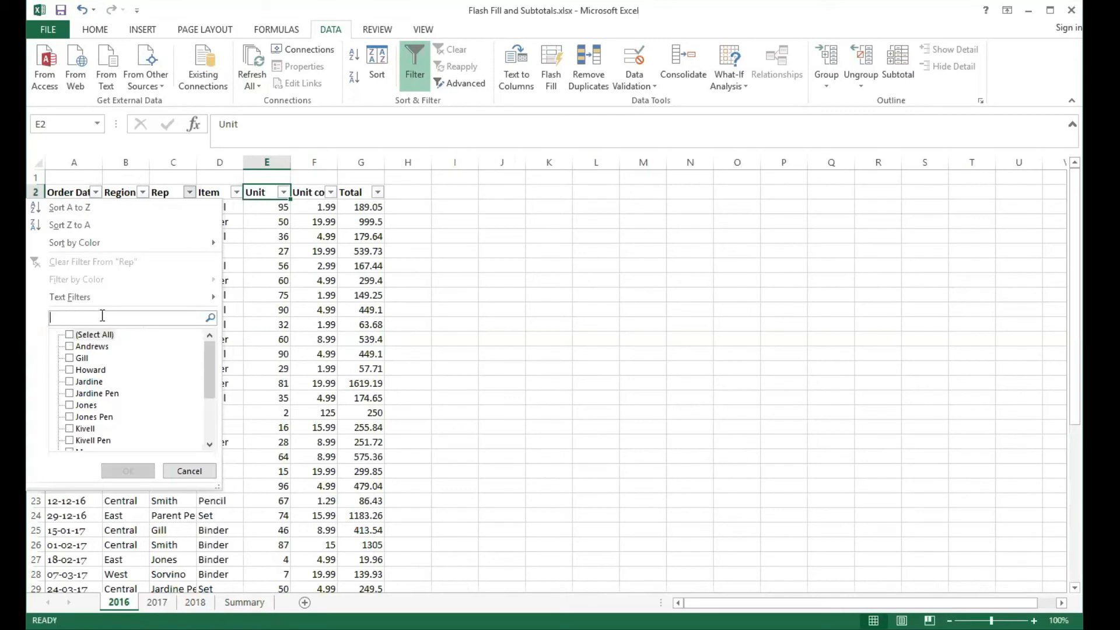
pyautogui.write('jones')
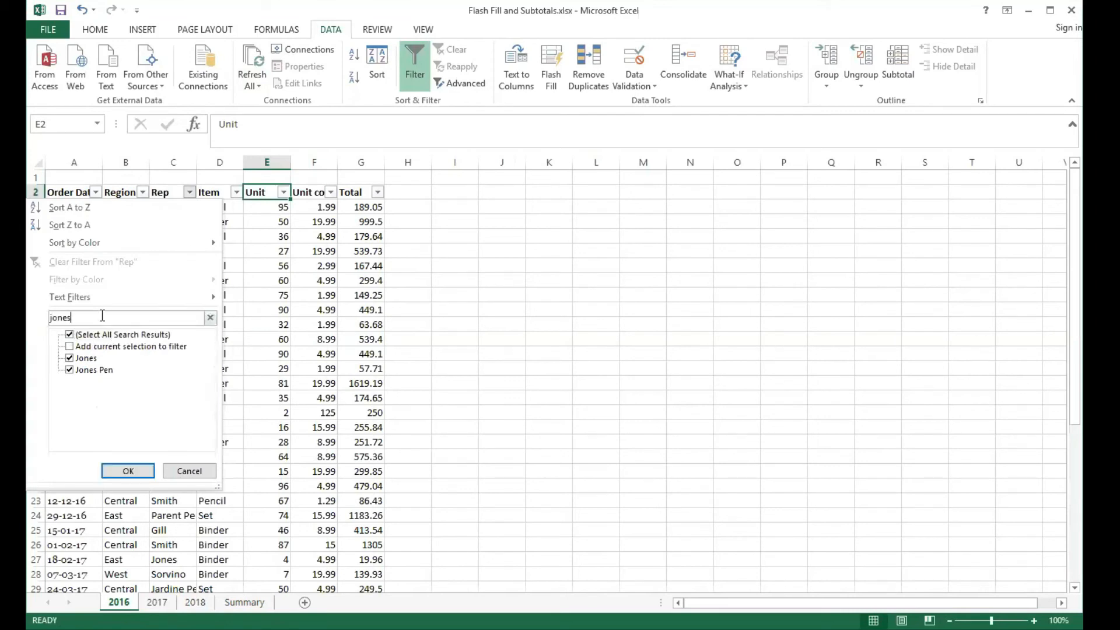
pyautogui.press('Return')
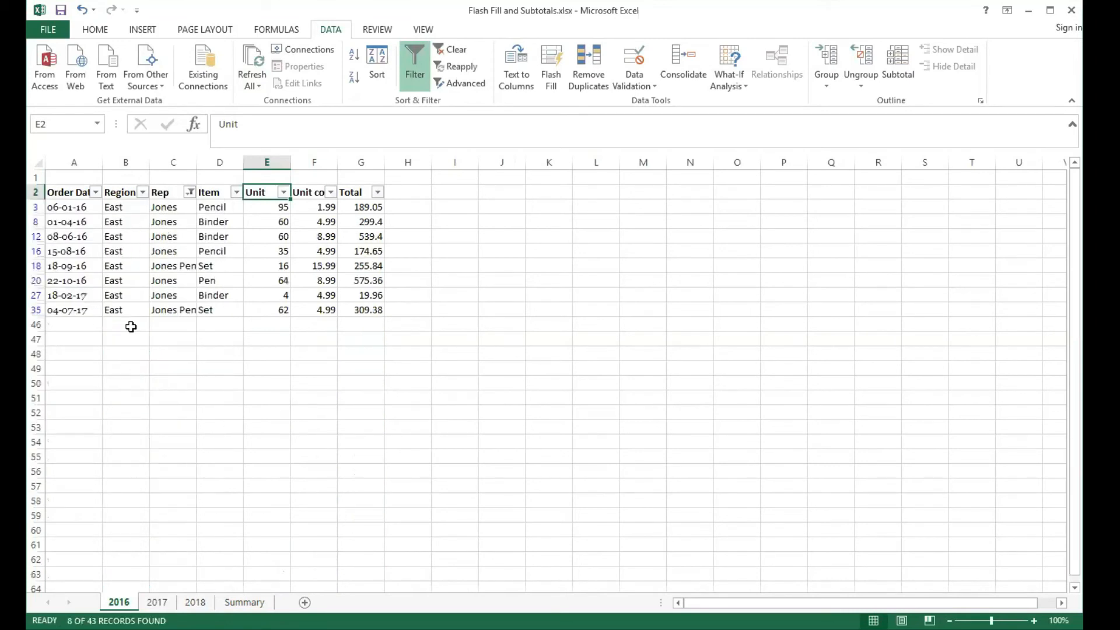
pyautogui.click(171, 210)
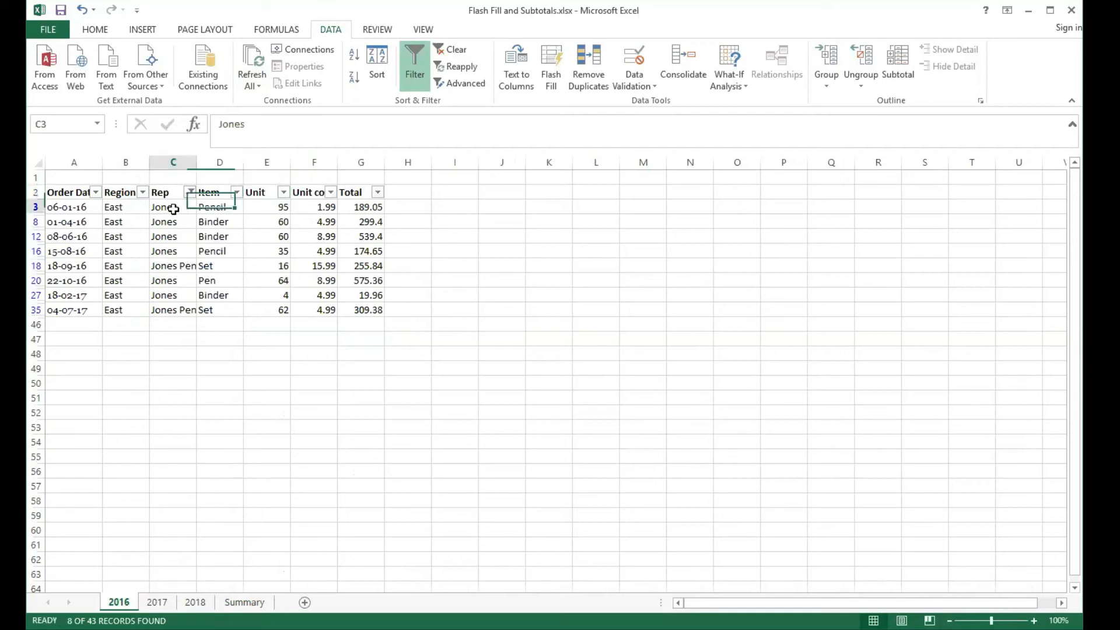
# Step: Enter 5 beside the year 2016, in cell B1 of the Summary sheet
pyautogui.click(244, 602)
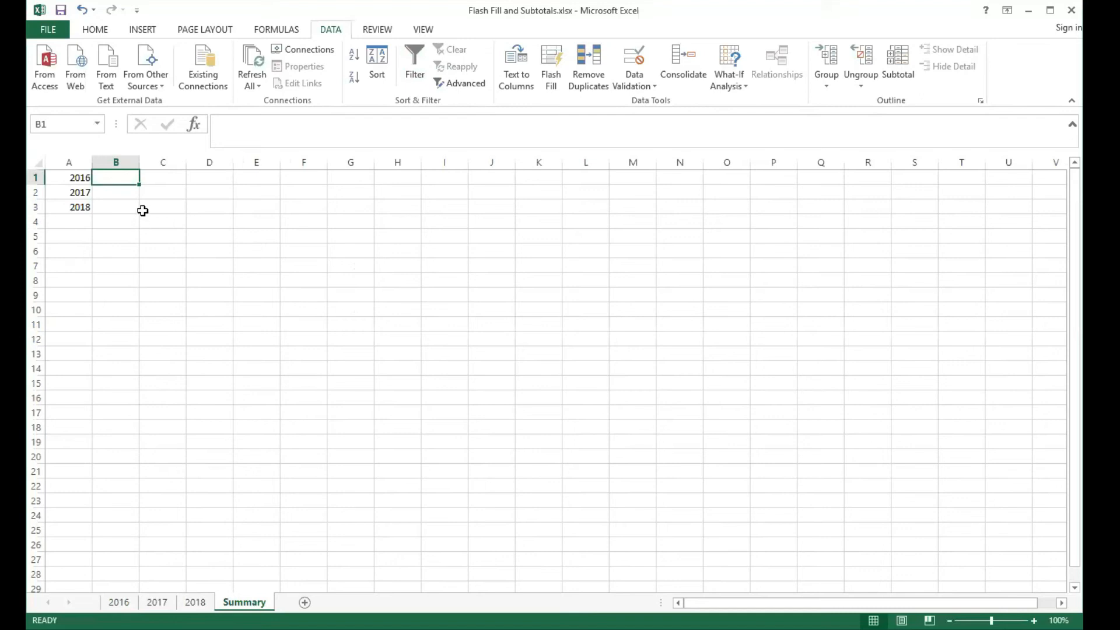
pyautogui.write('5')
pyautogui.press('Return')
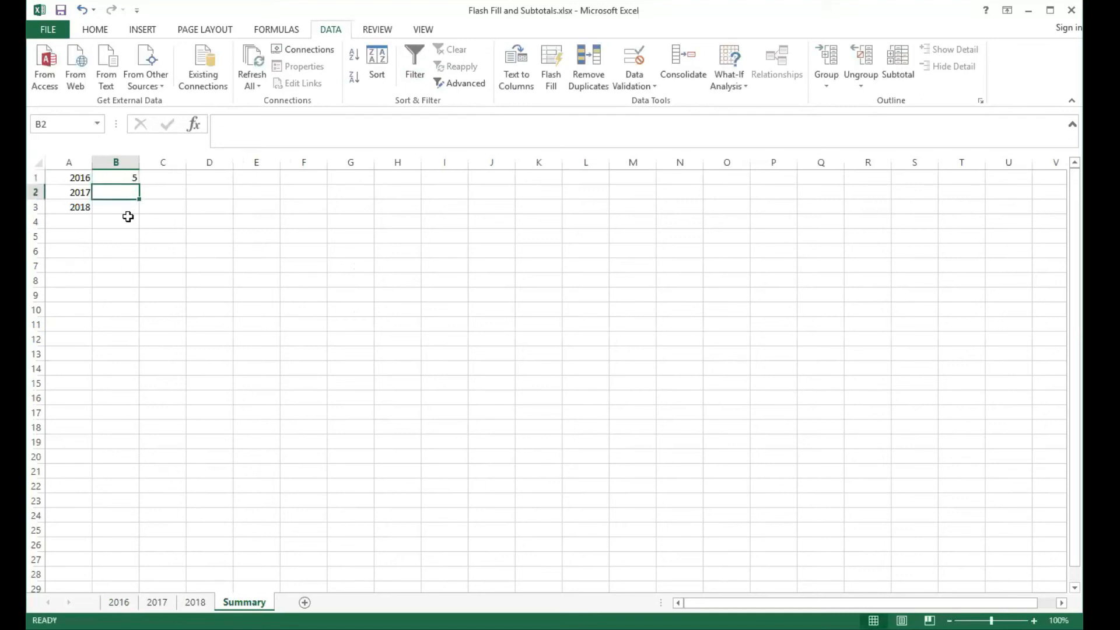
pyautogui.click(160, 176)
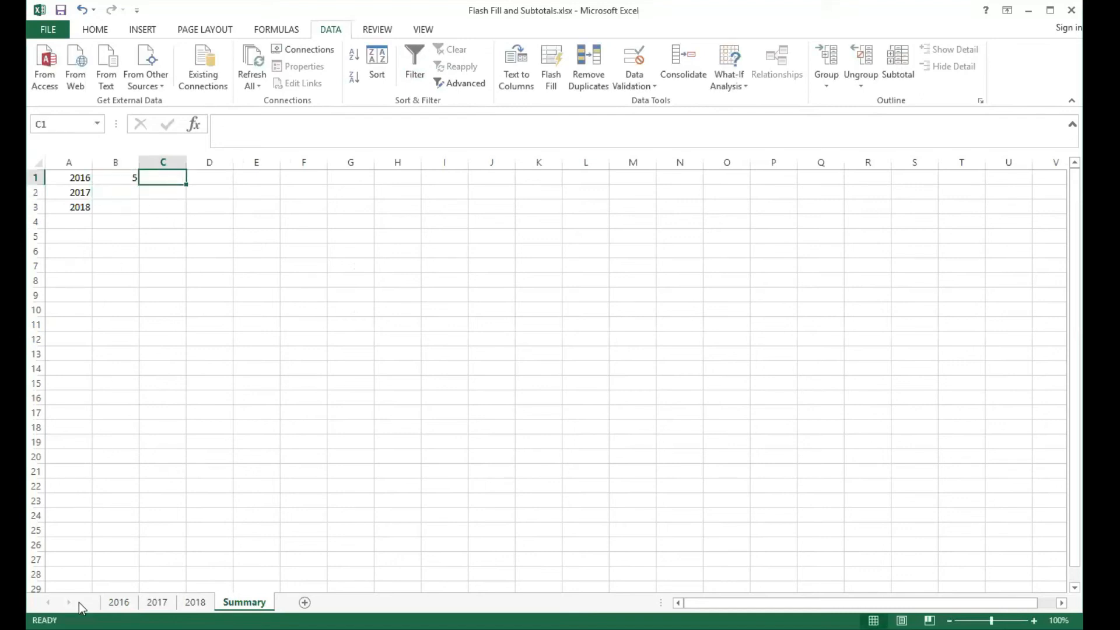
# Step: Open a second window of the workbook and place the two windows side by side
pyautogui.click(114, 604)
pyautogui.click(424, 31)
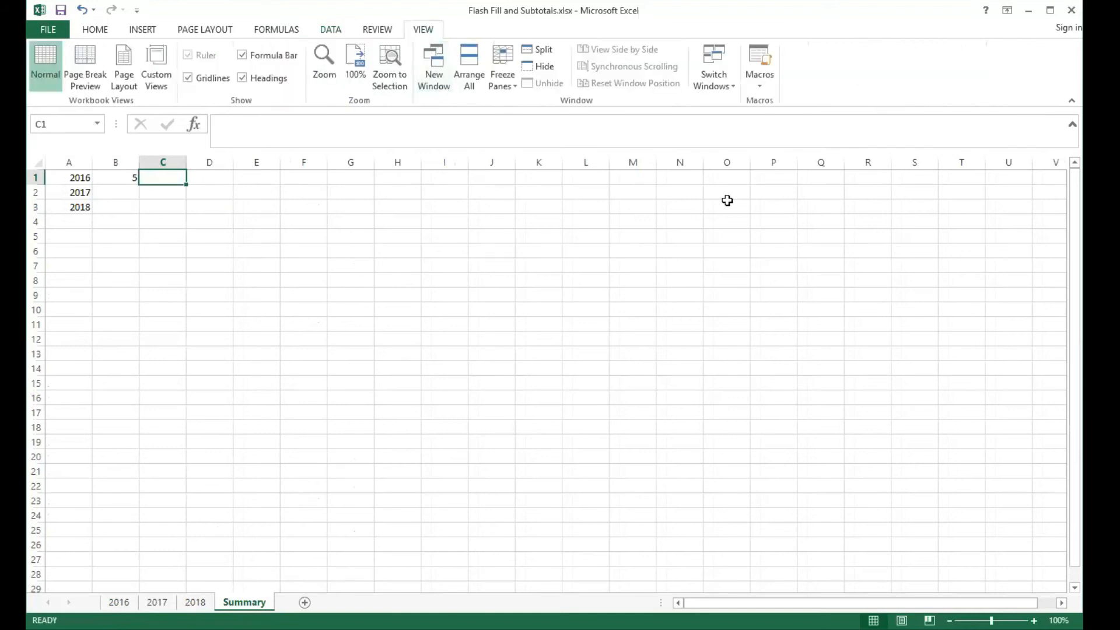
pyautogui.click(710, 85)
pyautogui.click(711, 85)
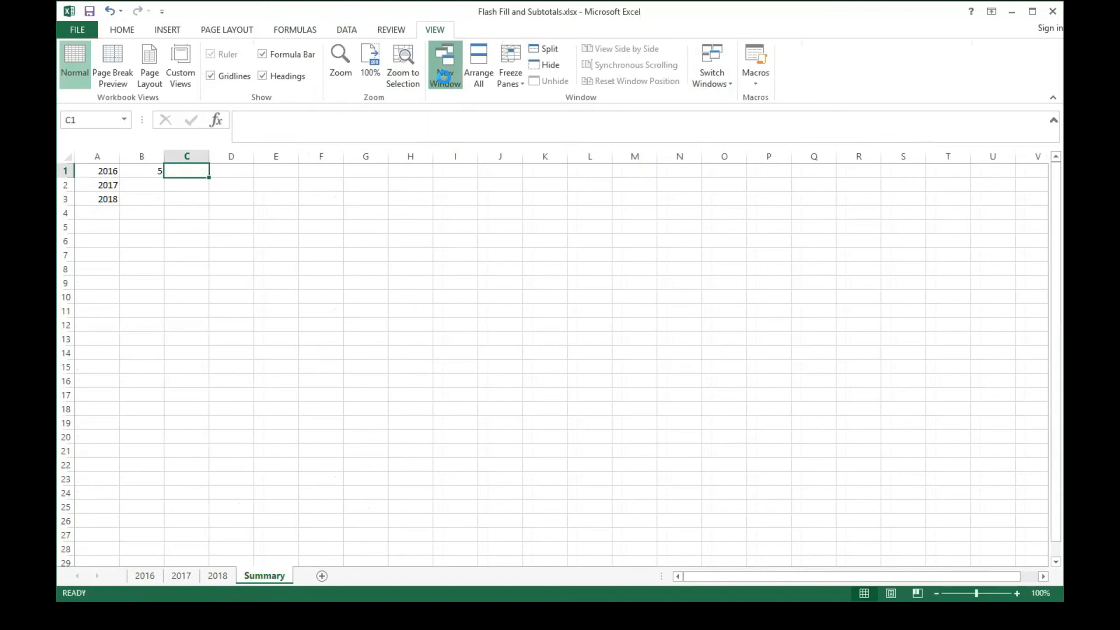
pyautogui.click(602, 102)
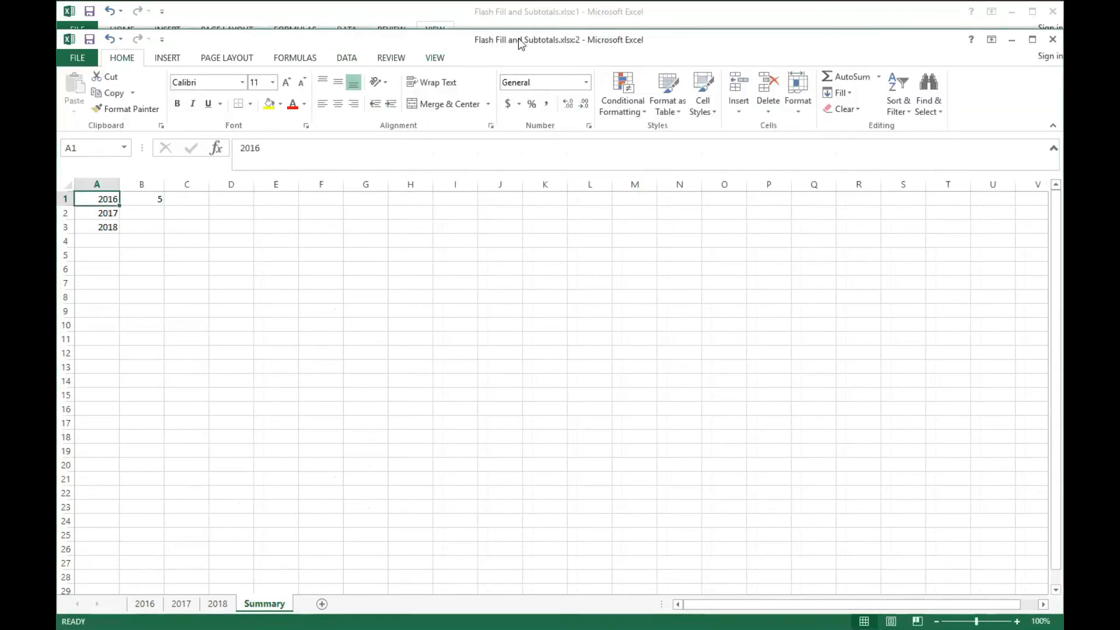
pyautogui.press('super+Right')
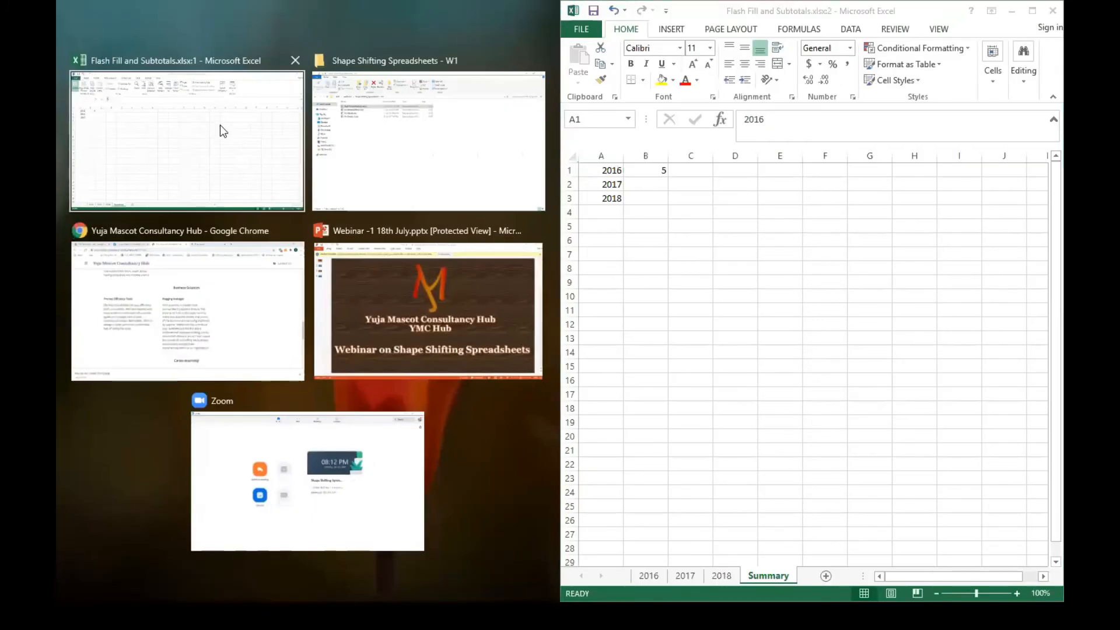
pyautogui.click(219, 125)
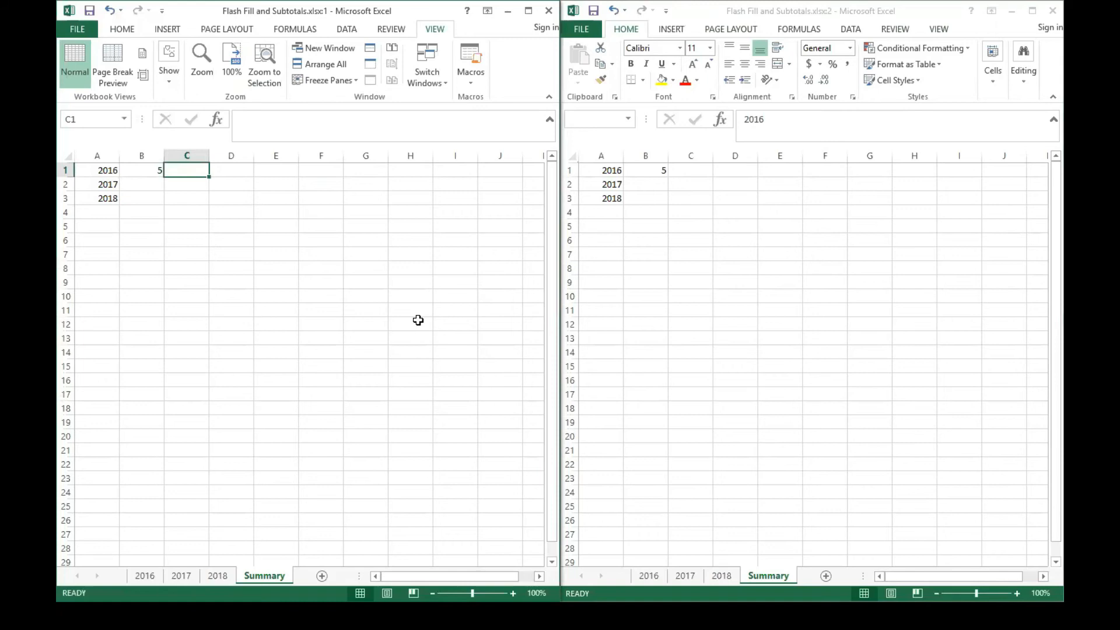
pyautogui.click(275, 356)
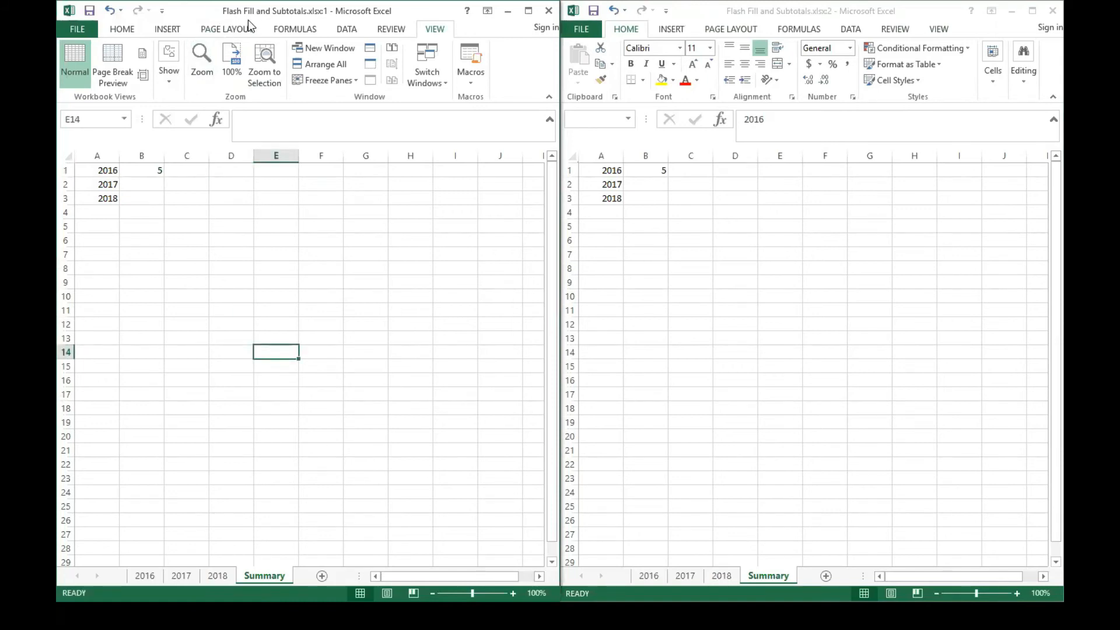
pyautogui.click(731, 33)
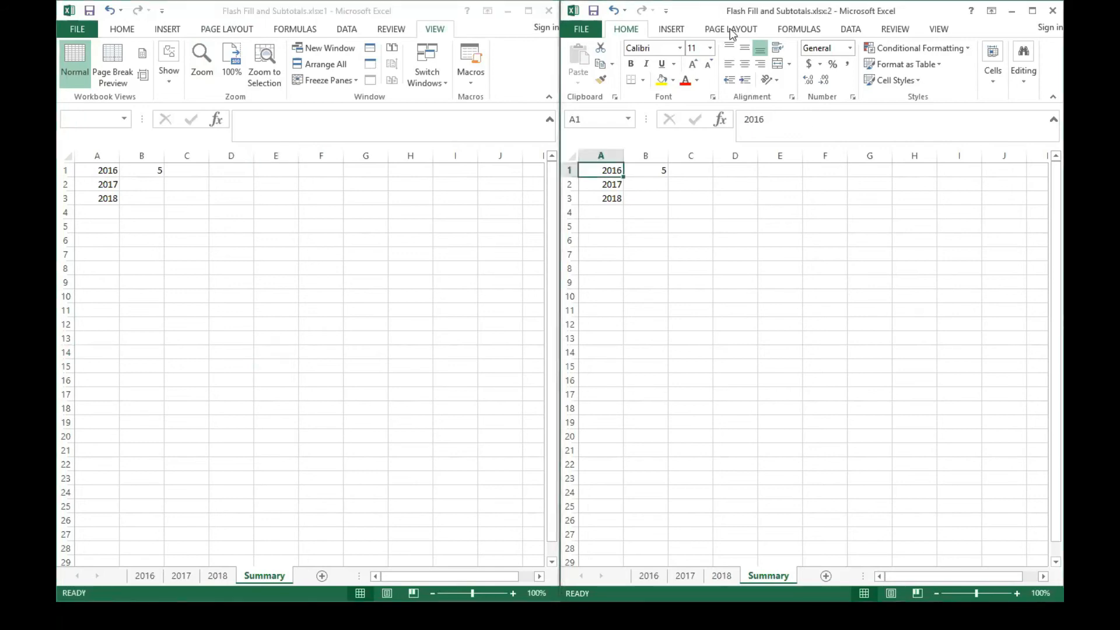
pyautogui.click(262, 258)
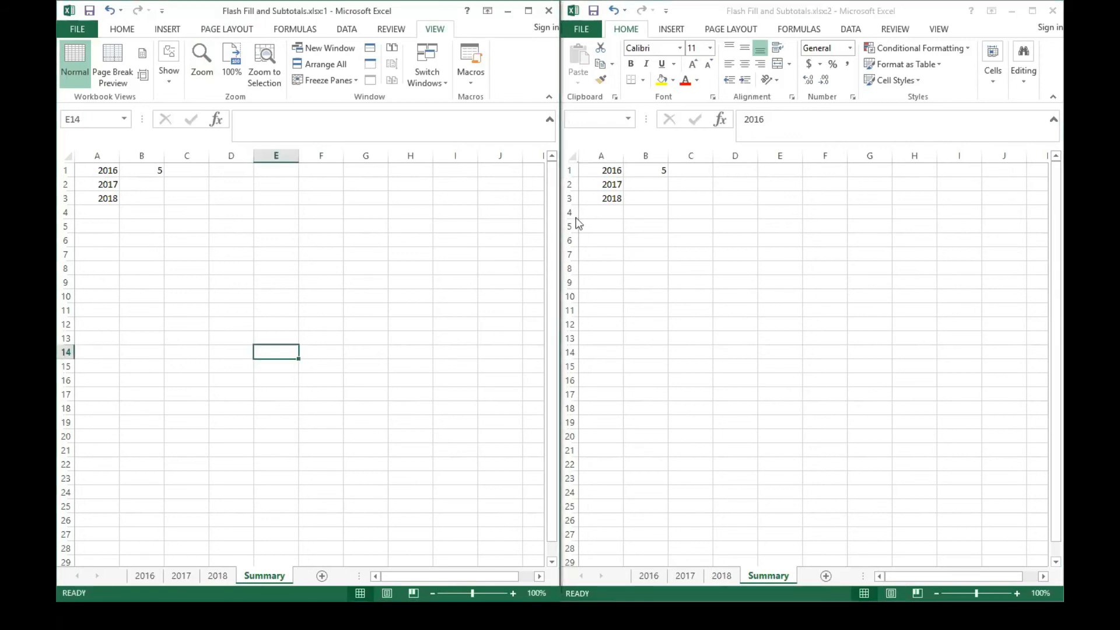
pyautogui.click(643, 222)
# Step: Filter the Rep column of the 2016 sheet in the first window to the second listed rep and select the filtered Rep cells
pyautogui.click(145, 576)
pyautogui.click(145, 576)
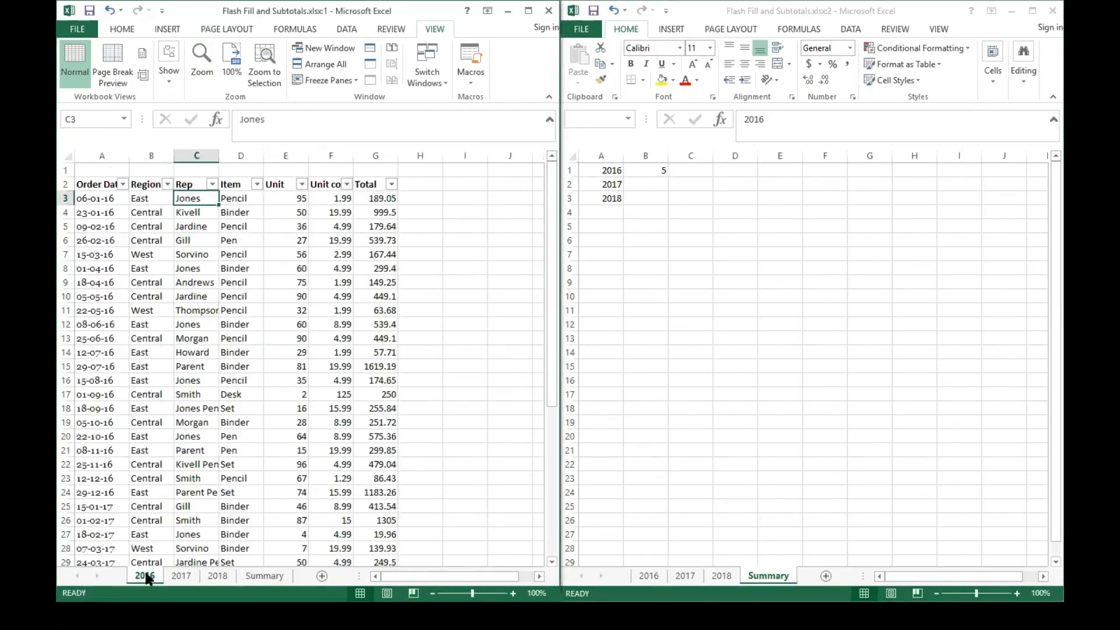
pyautogui.click(211, 184)
pyautogui.click(103, 320)
pyautogui.click(111, 344)
pyautogui.click(154, 449)
pyautogui.moveTo(196, 198); pyautogui.dragTo(189, 254)
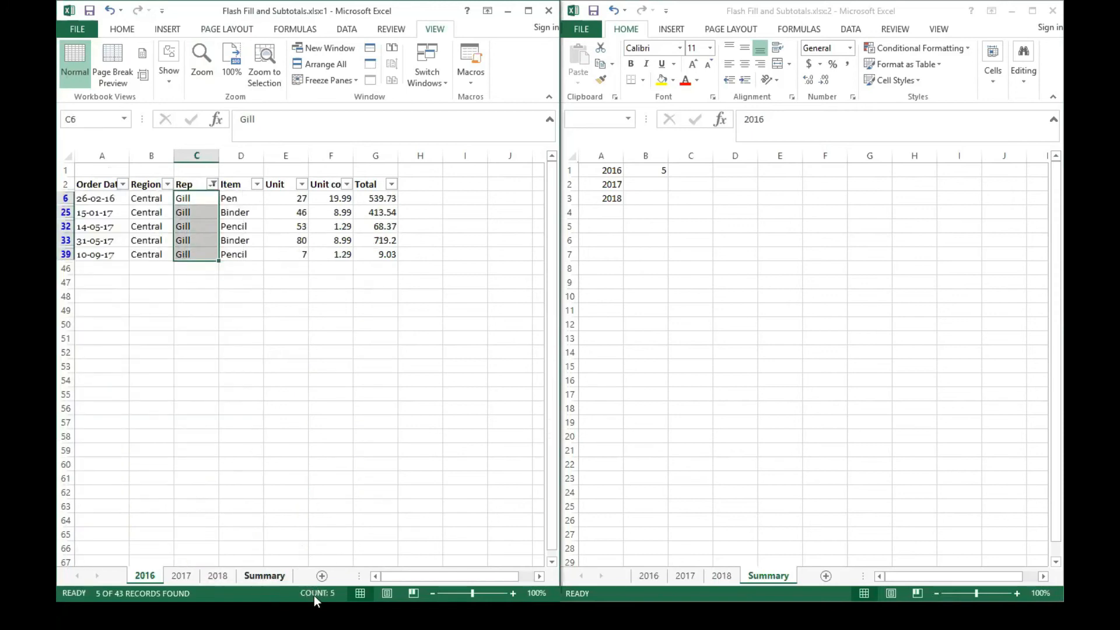
# Step: Enter 8 in cell C1 of the Summary sheet in the second window
pyautogui.click(686, 172)
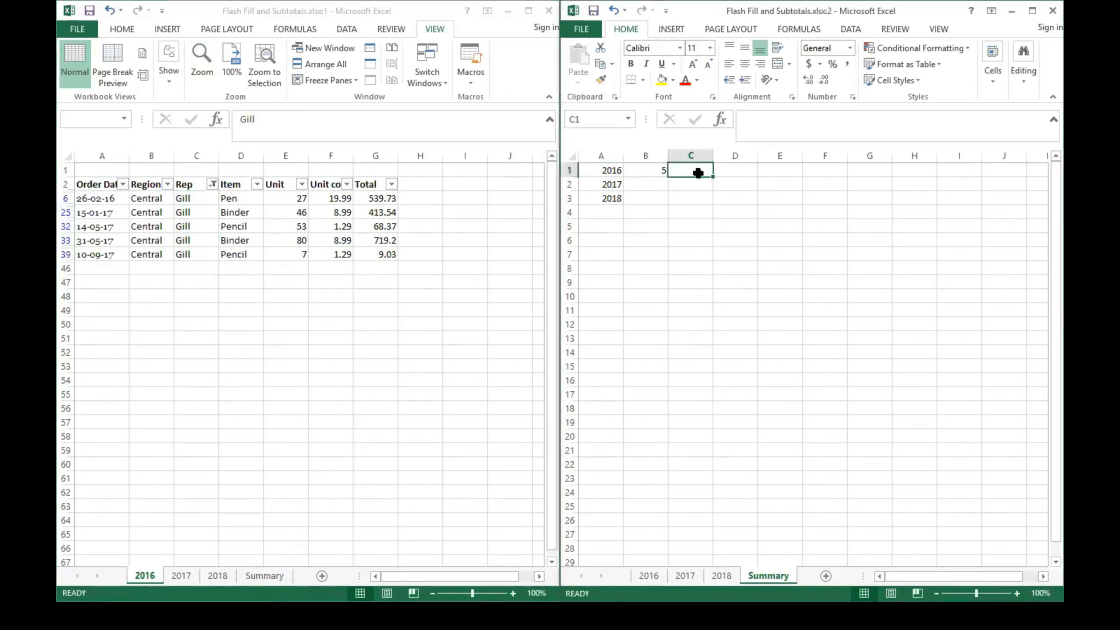
pyautogui.write('8')
pyautogui.press('Return')
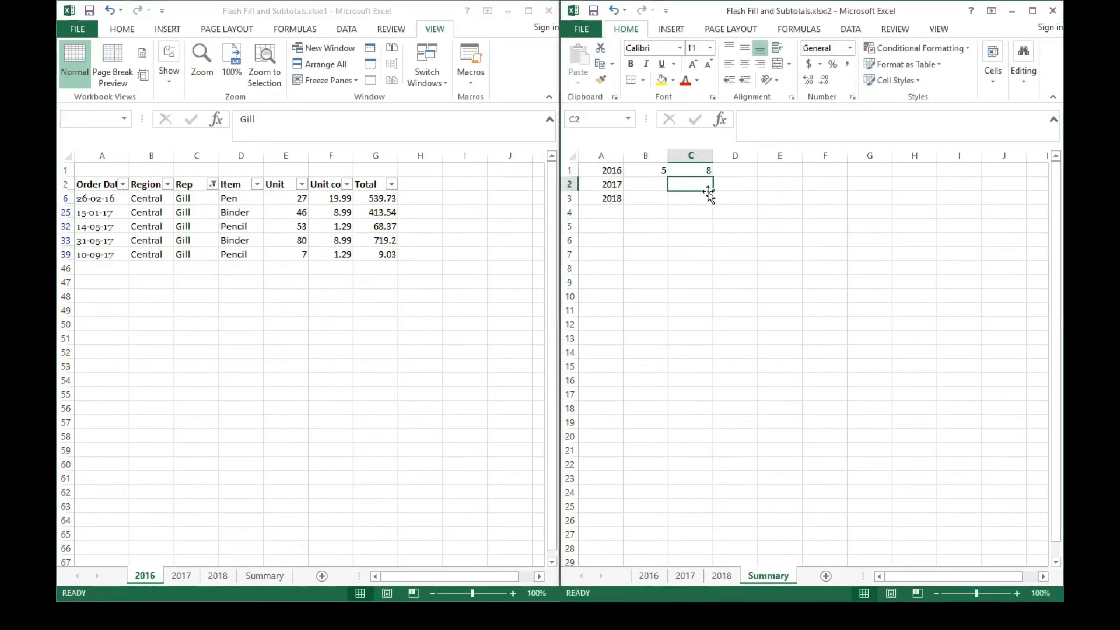
# Step: Show Summary in the first window and 2016 in the second, and select the filtered table including its headers there
pyautogui.click(267, 576)
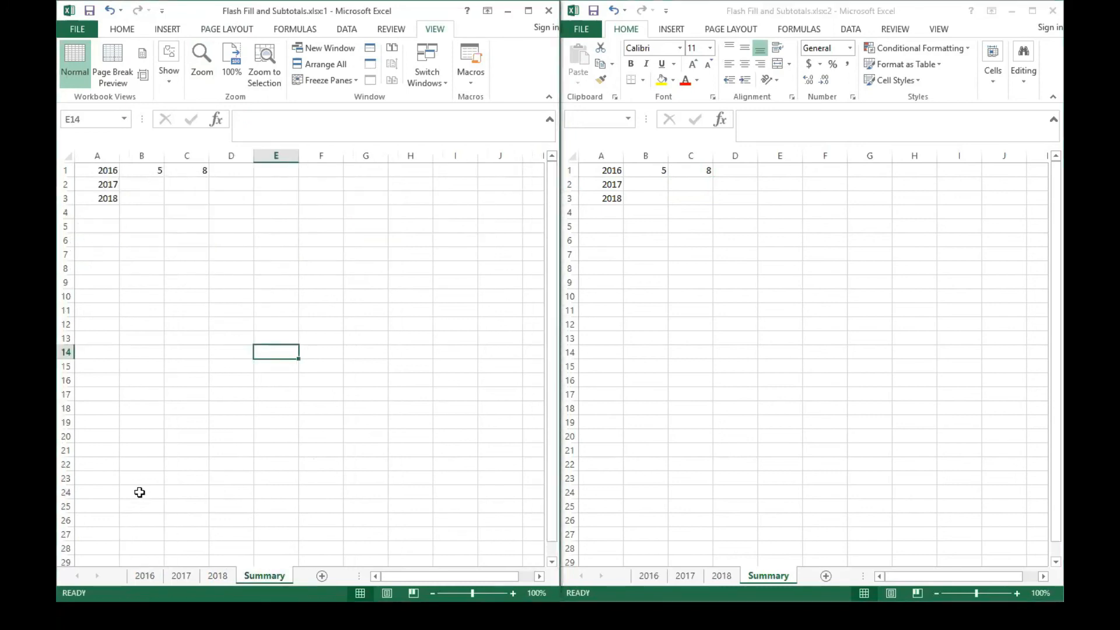
pyautogui.click(648, 575)
pyautogui.click(647, 576)
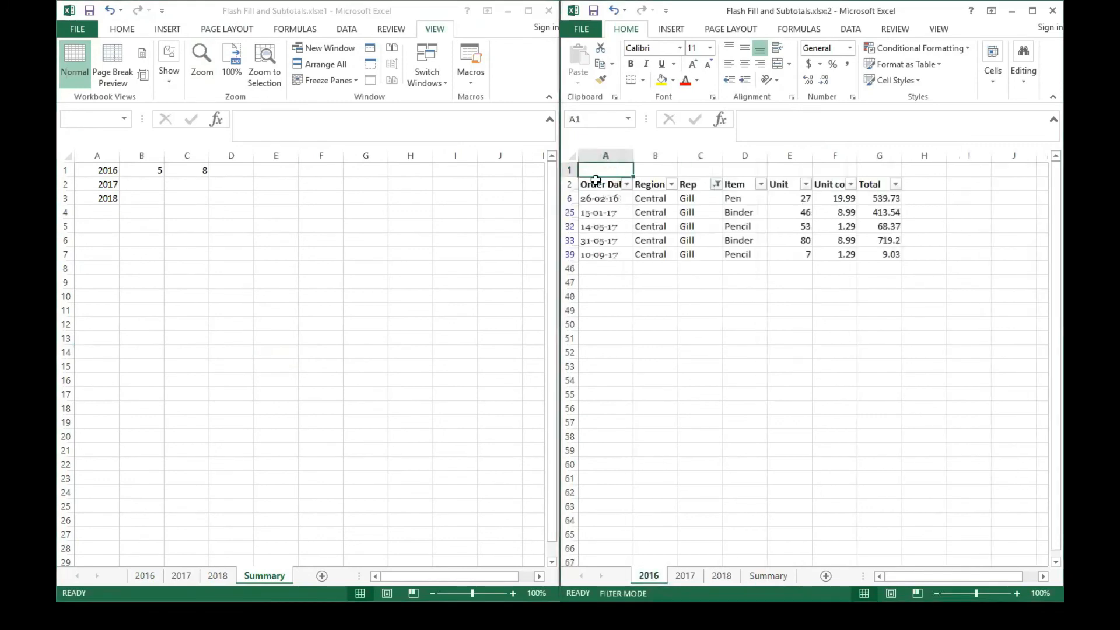
pyautogui.moveTo(596, 184); pyautogui.dragTo(879, 254)
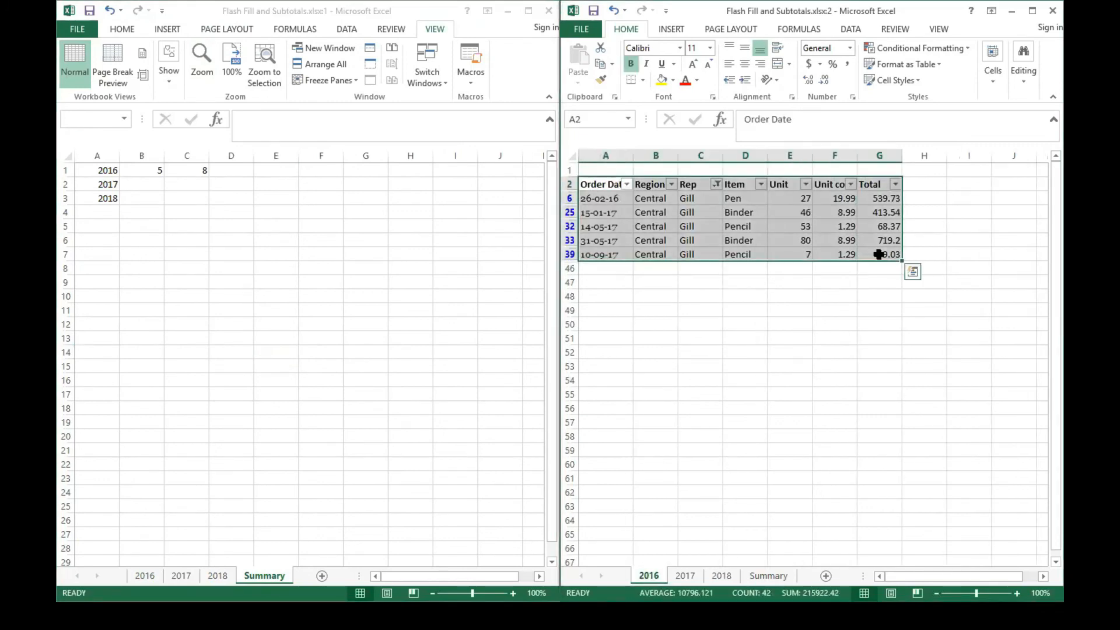
# Step: Copy the filtered 2016 table with its headers to cell A1 of the 2017 sheet, and show 2017 in the first window too
pyautogui.hotkey('ctrl', 'c')
pyautogui.click(685, 576)
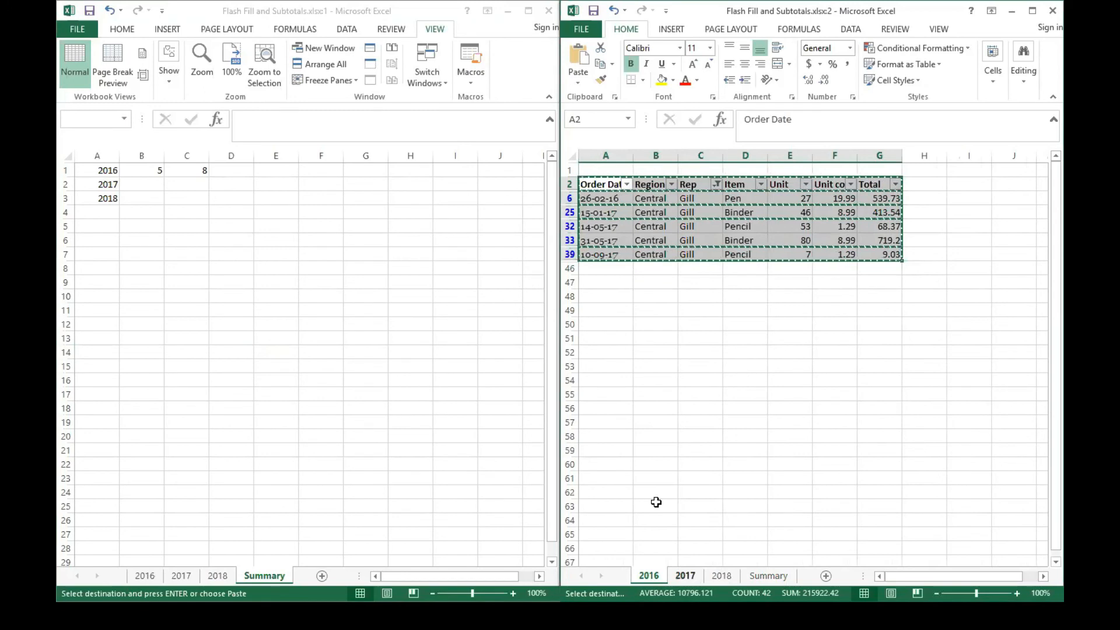
pyautogui.hotkey('ctrl', 'v')
pyautogui.click(733, 362)
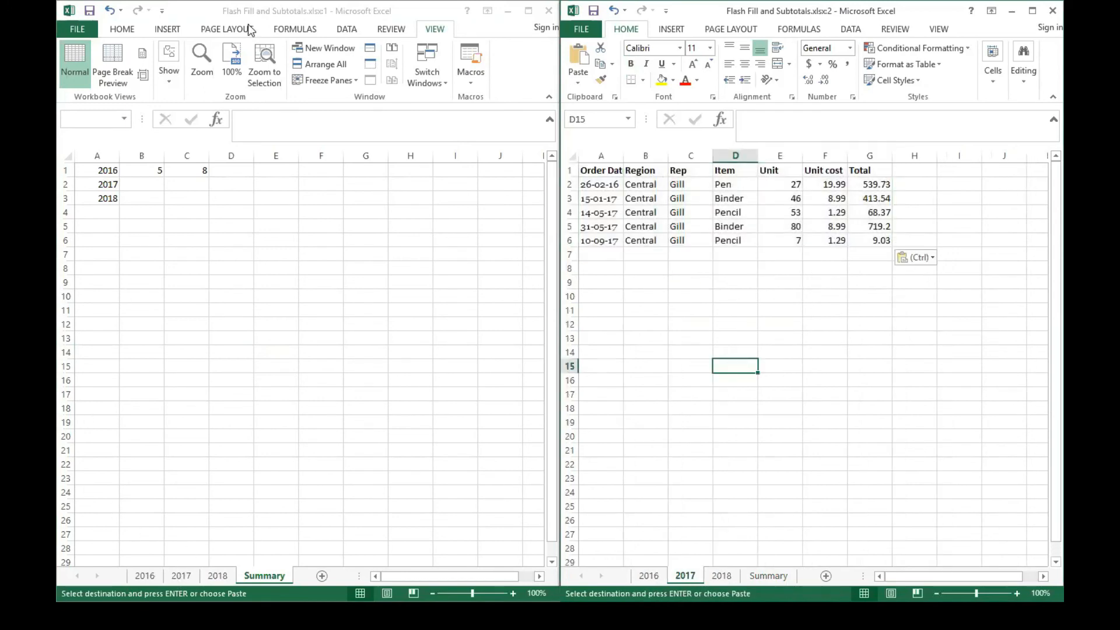
pyautogui.click(177, 580)
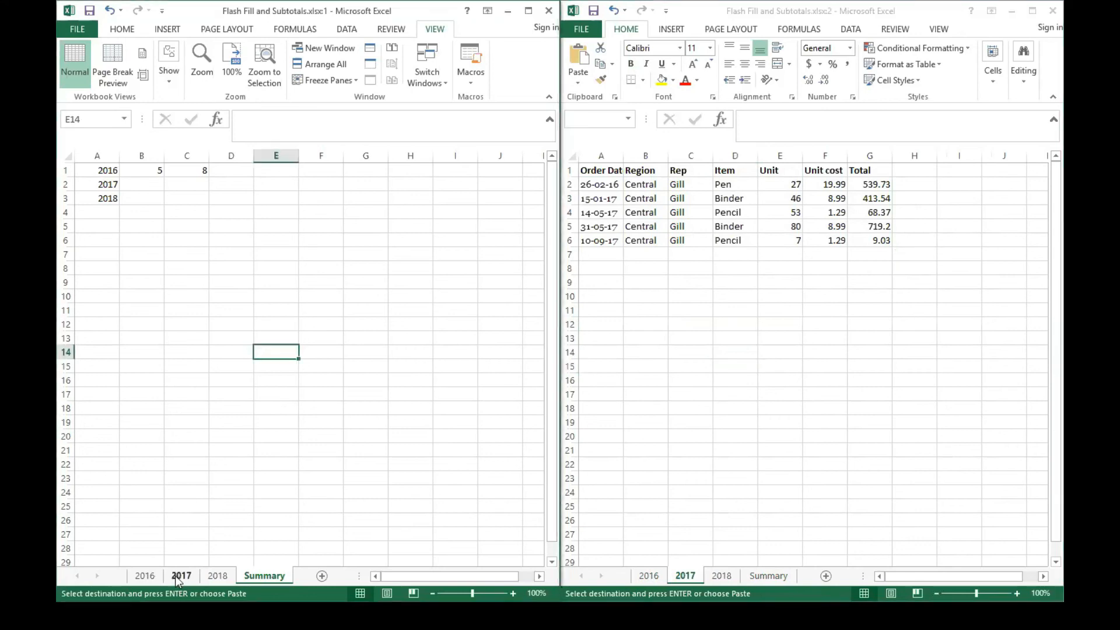
pyautogui.click(177, 581)
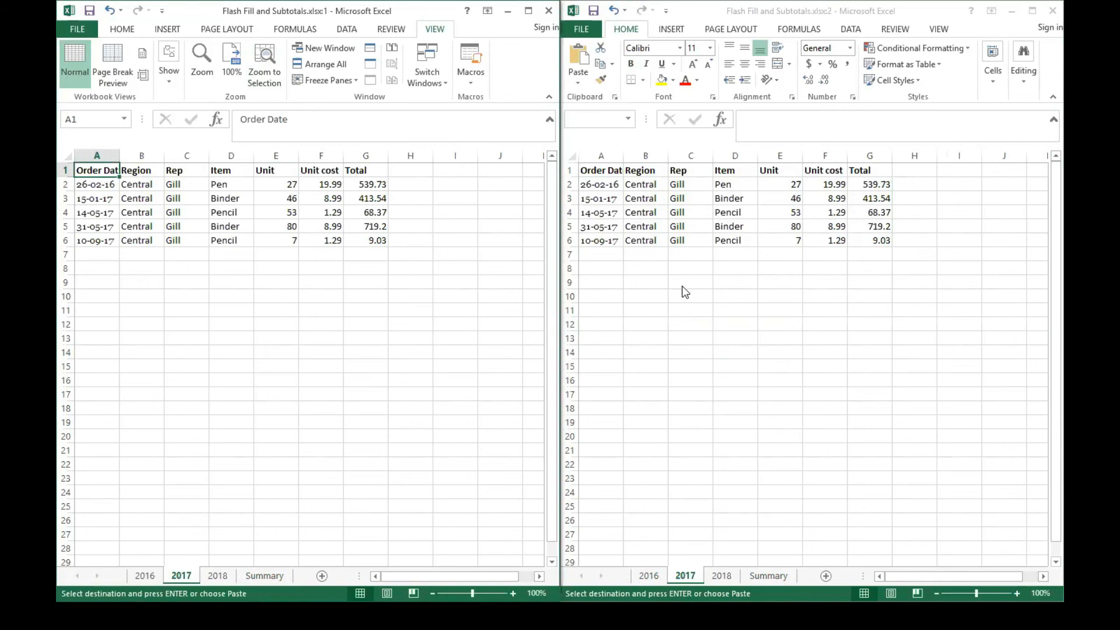
# Step: Close the second window of the workbook, discarding the clipboard contents, and maximize the remaining window
pyautogui.click(1044, 11)
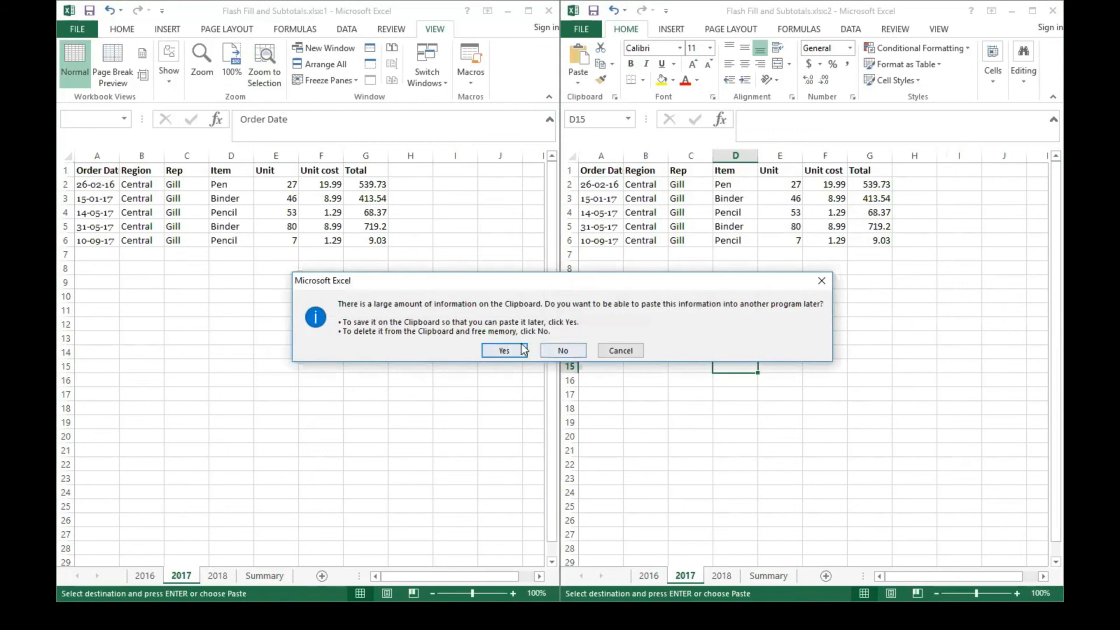
pyautogui.click(549, 351)
pyautogui.click(450, 251)
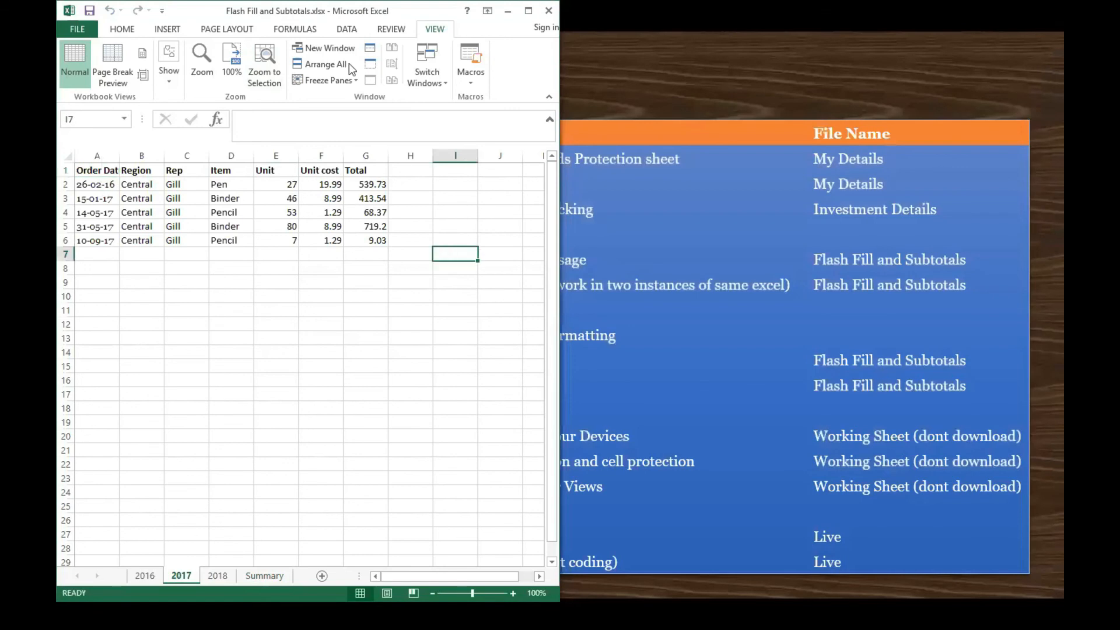
pyautogui.click(528, 11)
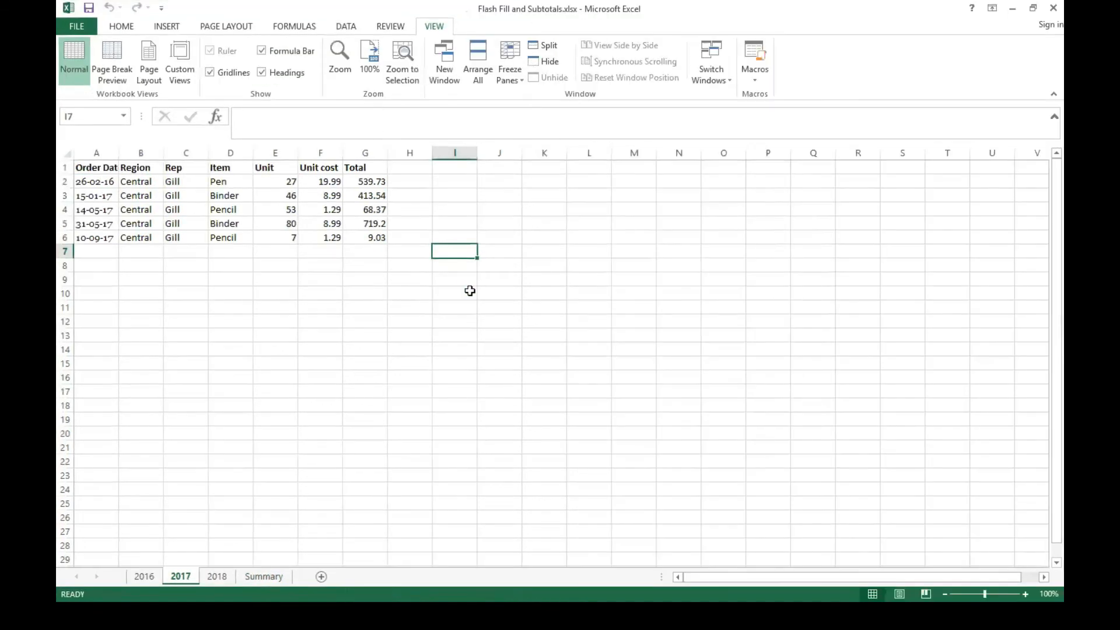
# Step: Open another window of the workbook and place it beside the first, each filling half of the screen
pyautogui.click(445, 72)
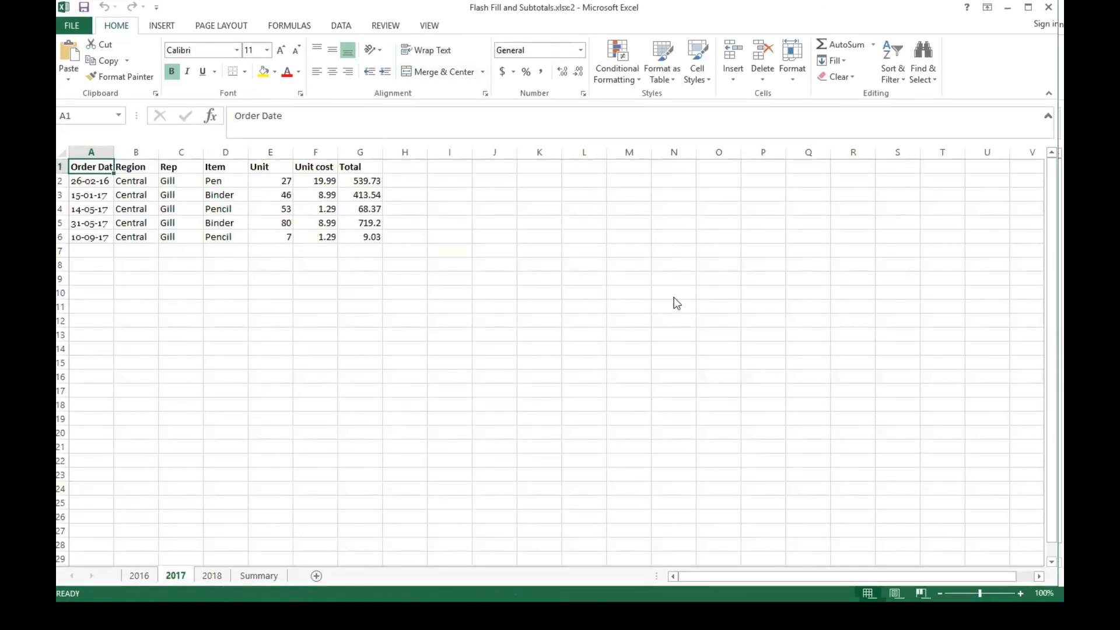
pyautogui.press('super+Right')
pyautogui.click(1033, 11)
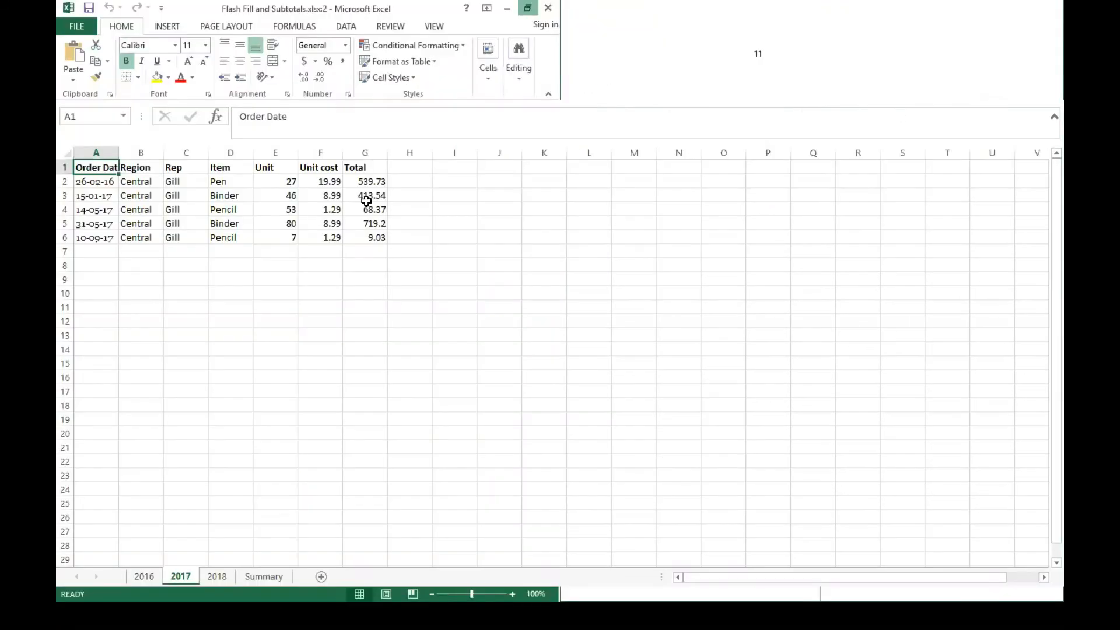
pyautogui.click(652, 389)
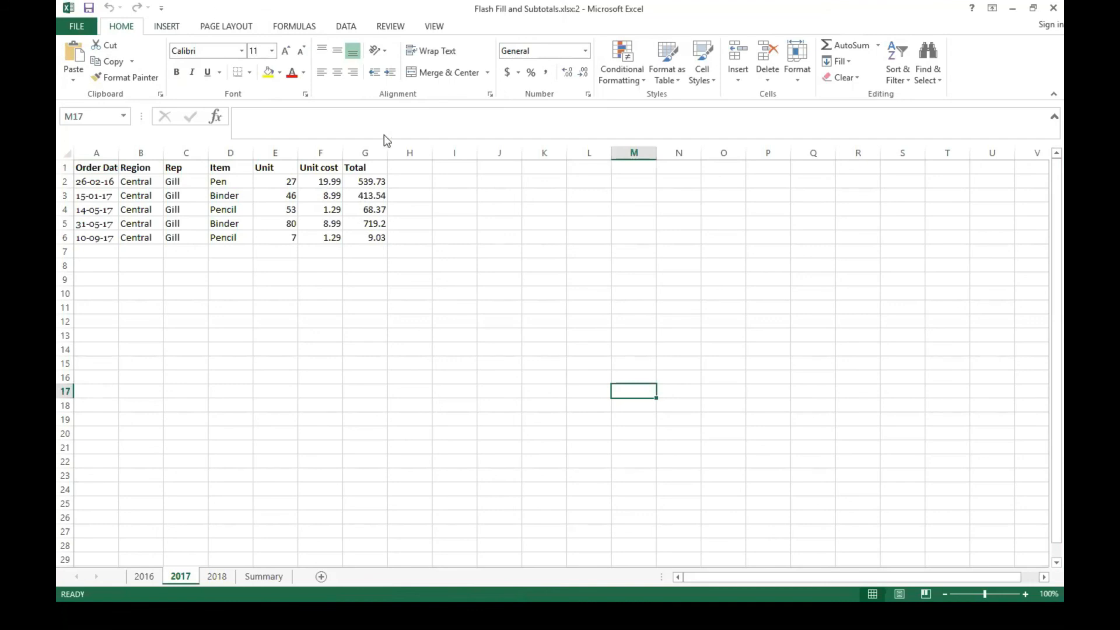
pyautogui.press('super+Right')
pyautogui.click(238, 147)
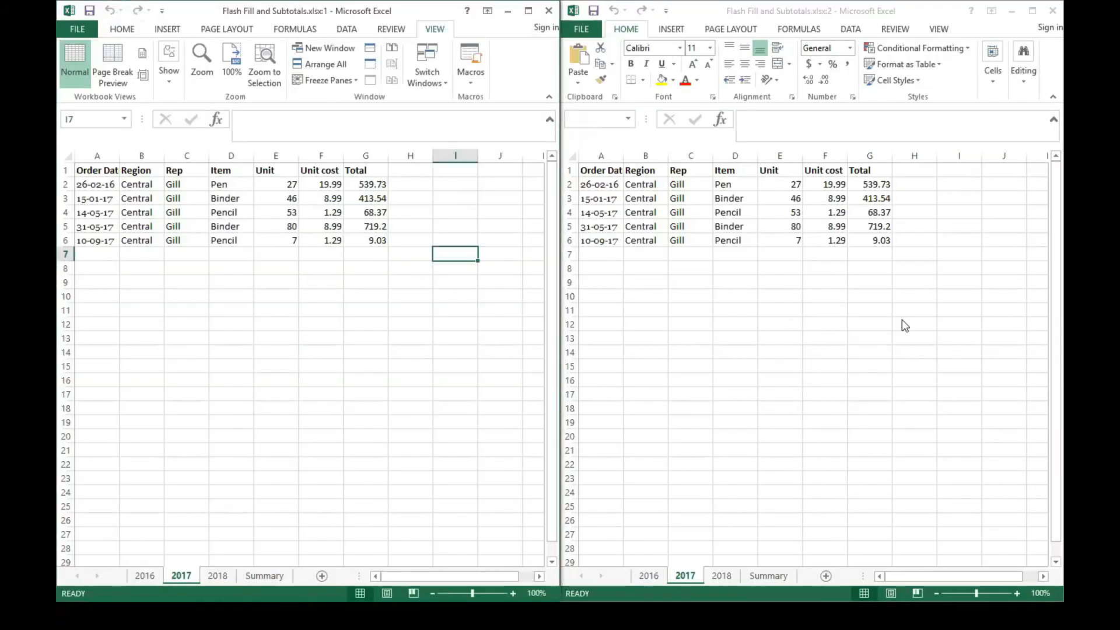